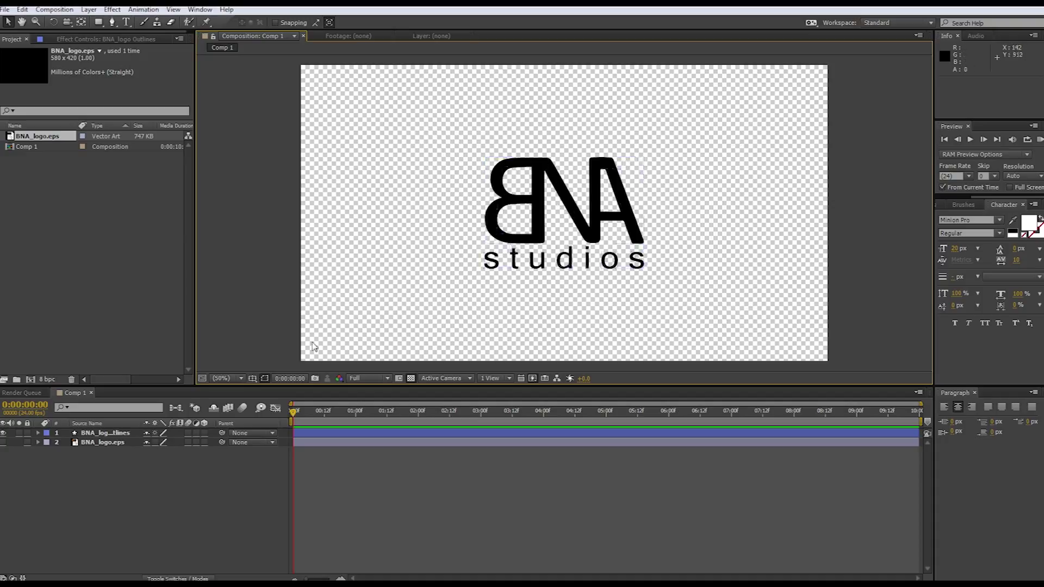
- Hide the outlines layer and test-enlarge the BNA_logo.eps artwork, then undo the enlargement
left_click_drag(105, 442, 15, 446)
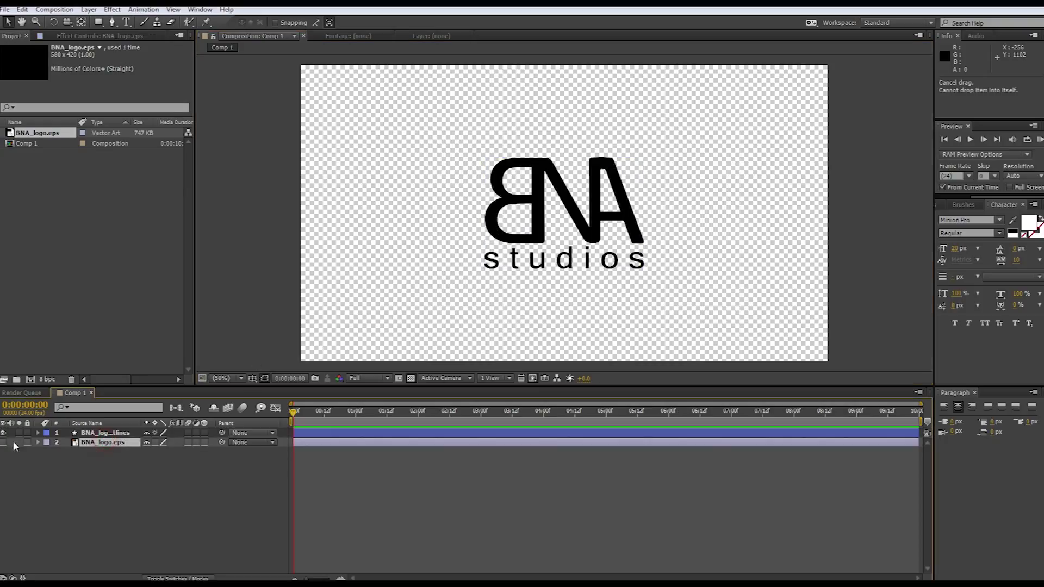
left_click(2, 433)
left_click_drag(644, 271, 1041, 576)
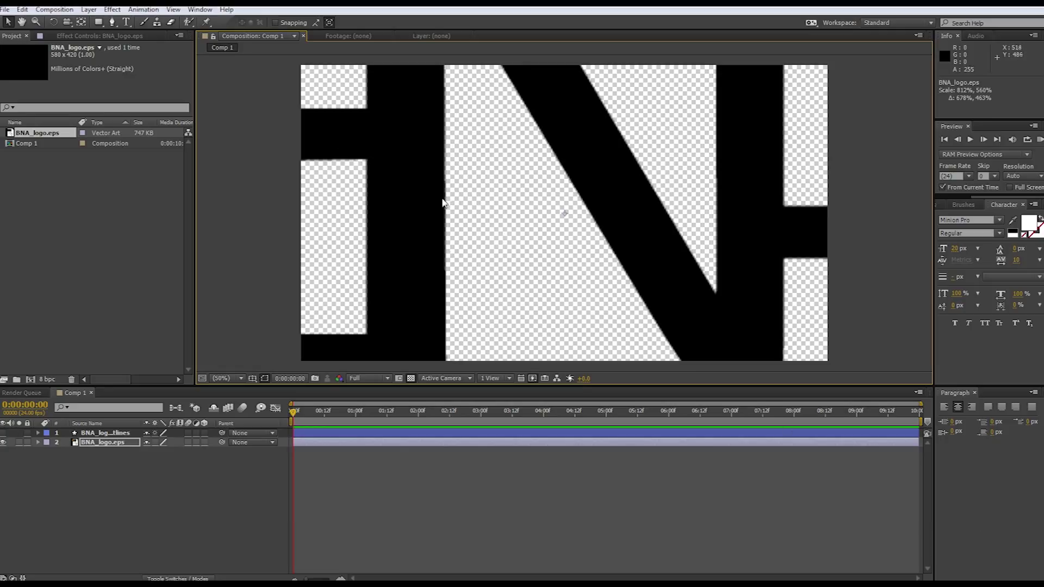
key("ctrl+z")
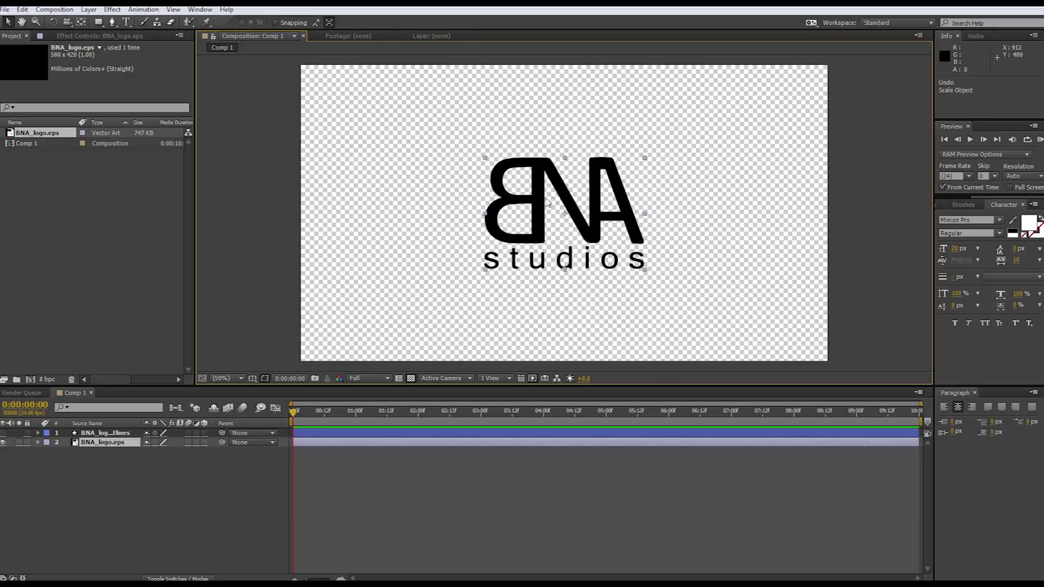
- Delete the BNA_logo Outlines layer, leaving BNA_logo.eps alone in Comp 1
left_click(88, 433)
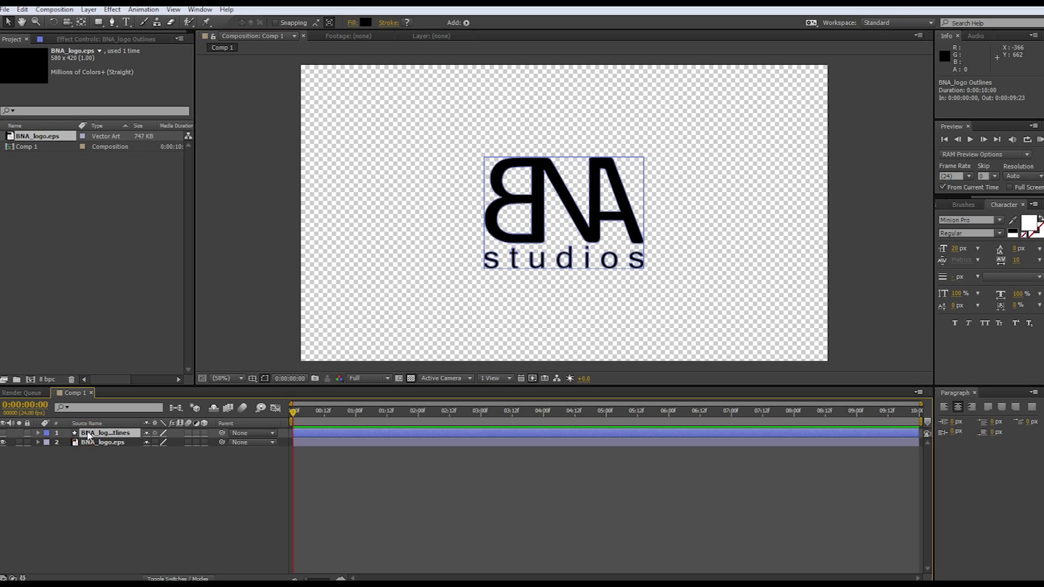
key("Delete")
right_click(88, 435)
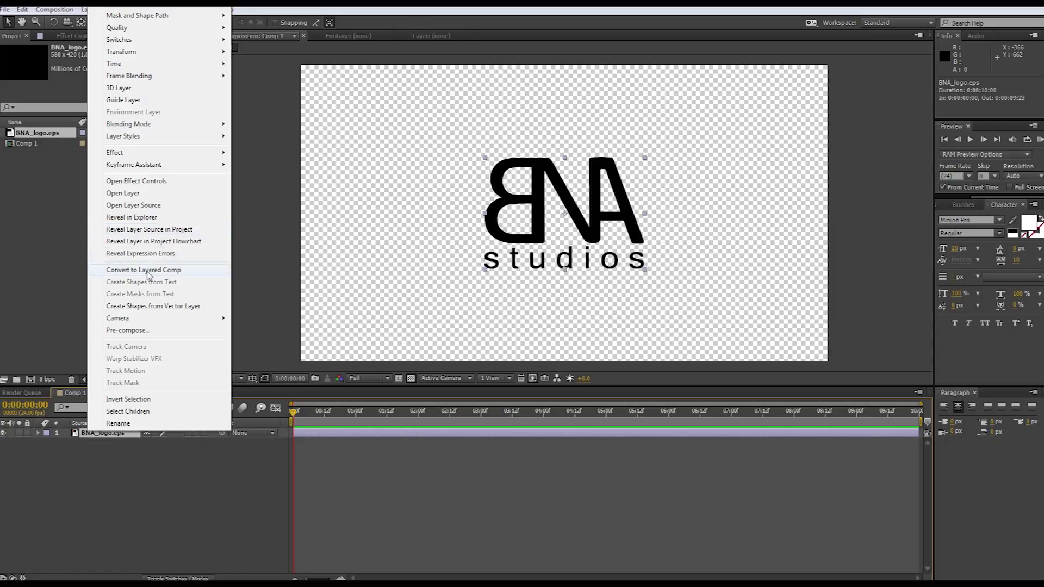
- Create shapes from the BNA_logo.eps vector layer, undoing a trial scale-up of the outlines
left_click(148, 308)
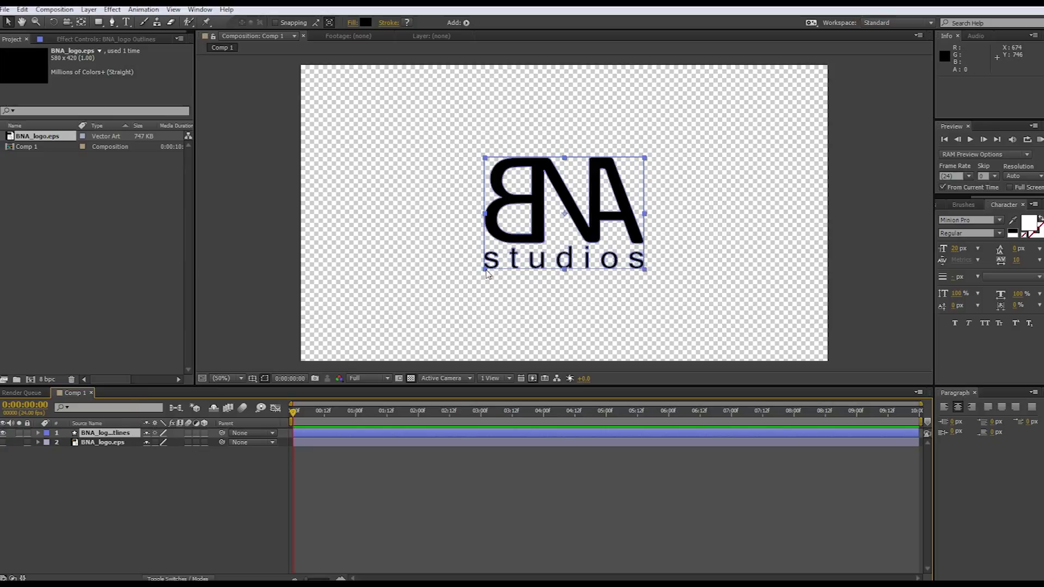
left_click_drag(486, 270, 161, 492)
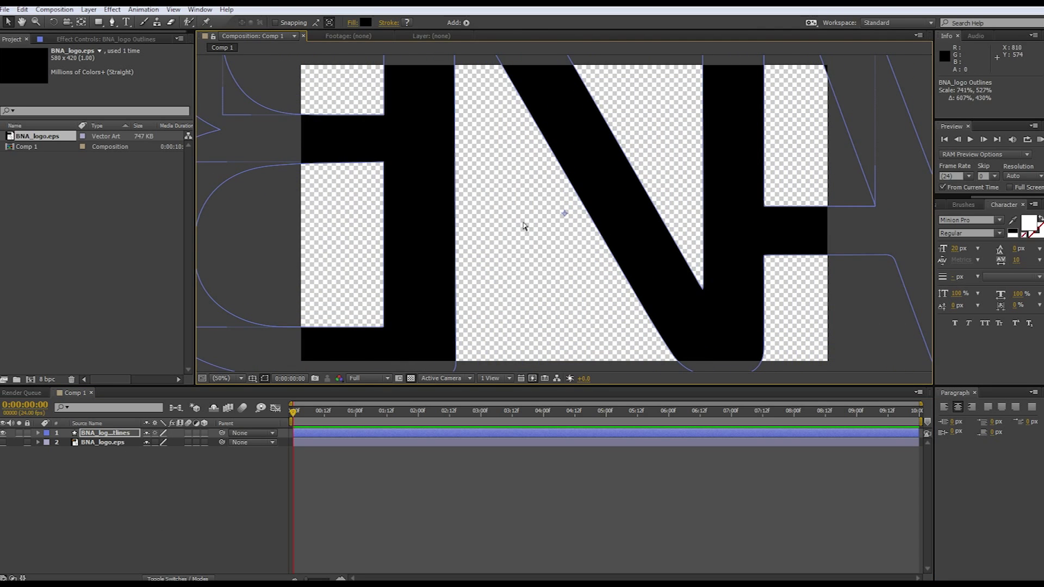
key("ctrl+z")
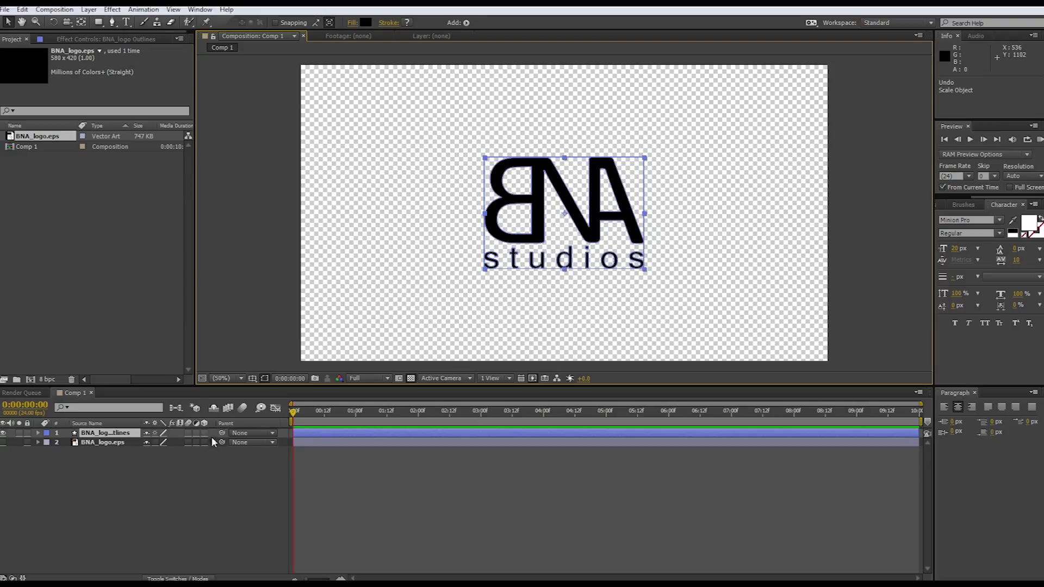
left_click(111, 433)
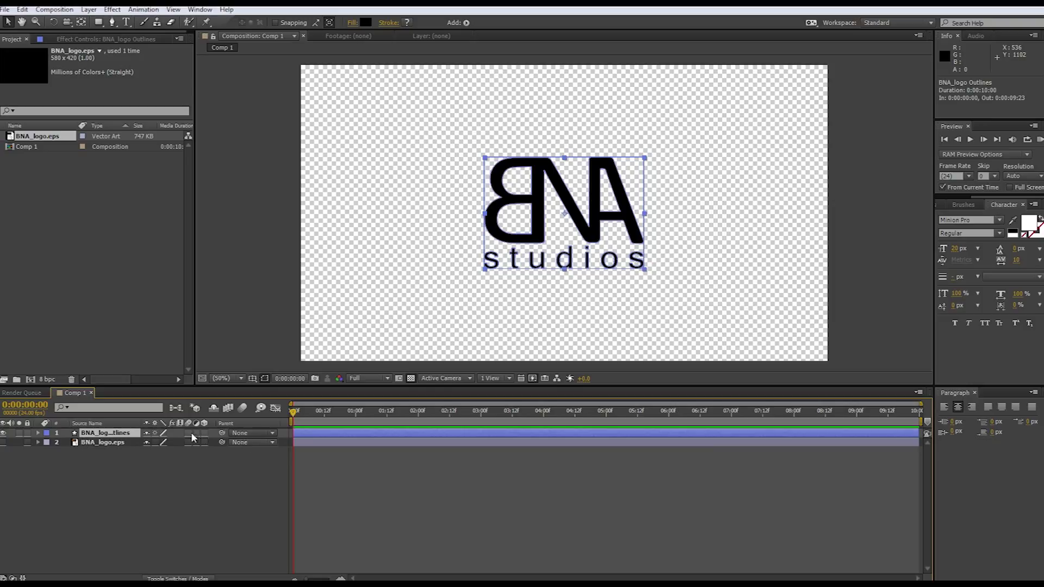
- Enable 3D on the logo outlines layer and set Comp 1's renderer to Ray-traced 3D
left_click(204, 433)
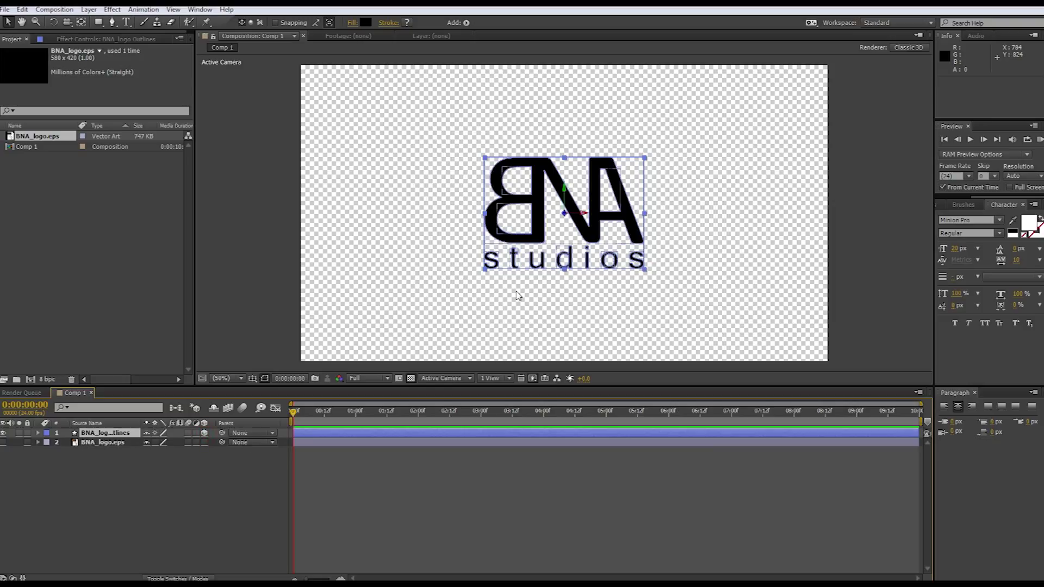
left_click(911, 48)
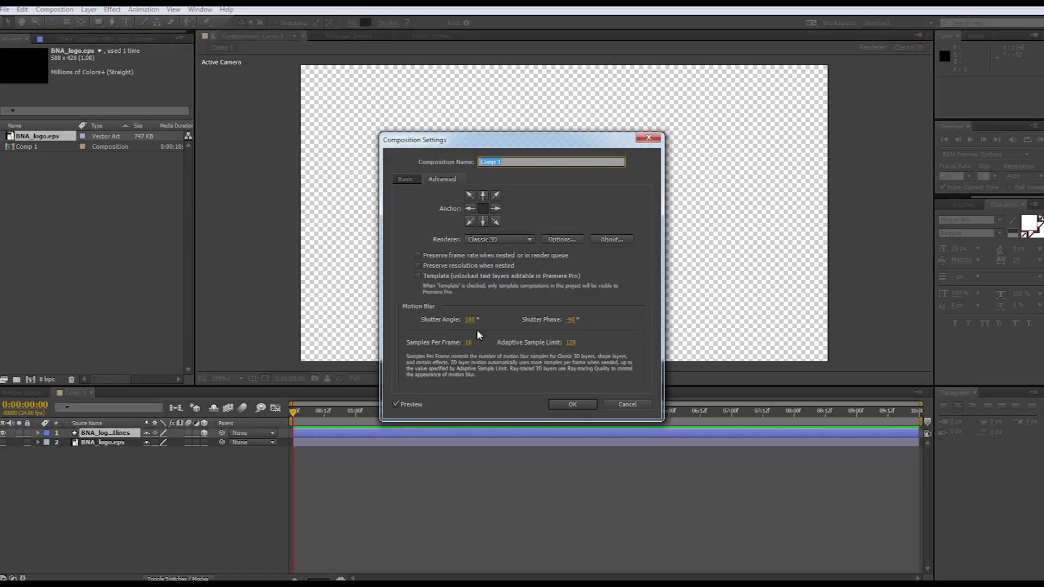
left_click(500, 239)
left_click(500, 261)
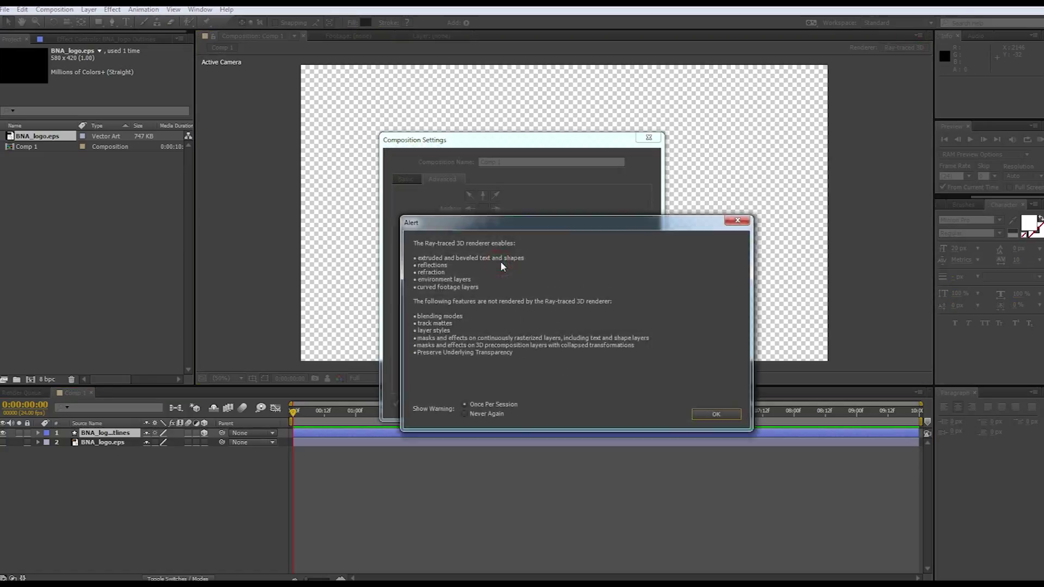
left_click(712, 414)
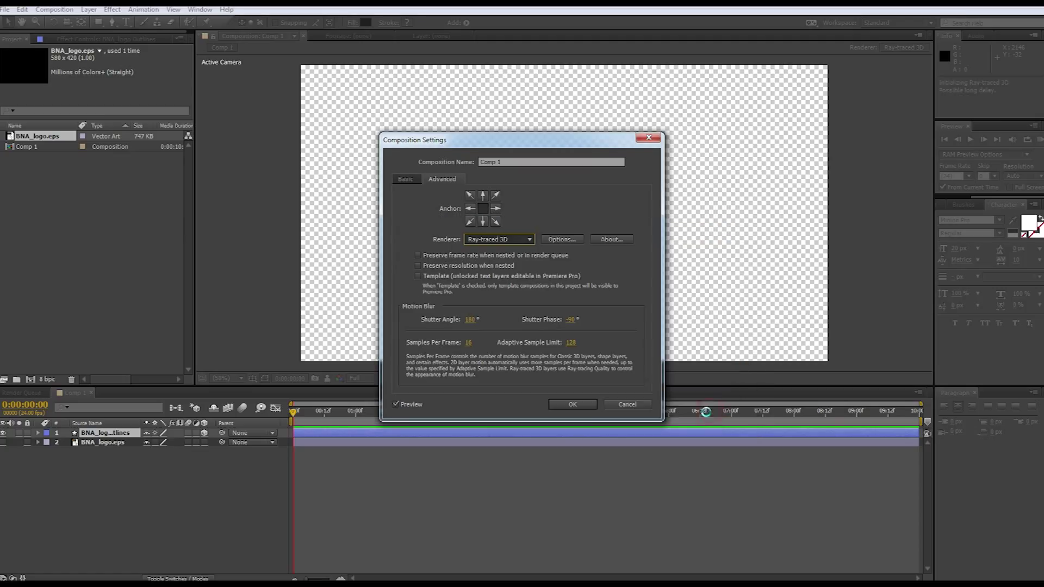
left_click(589, 403)
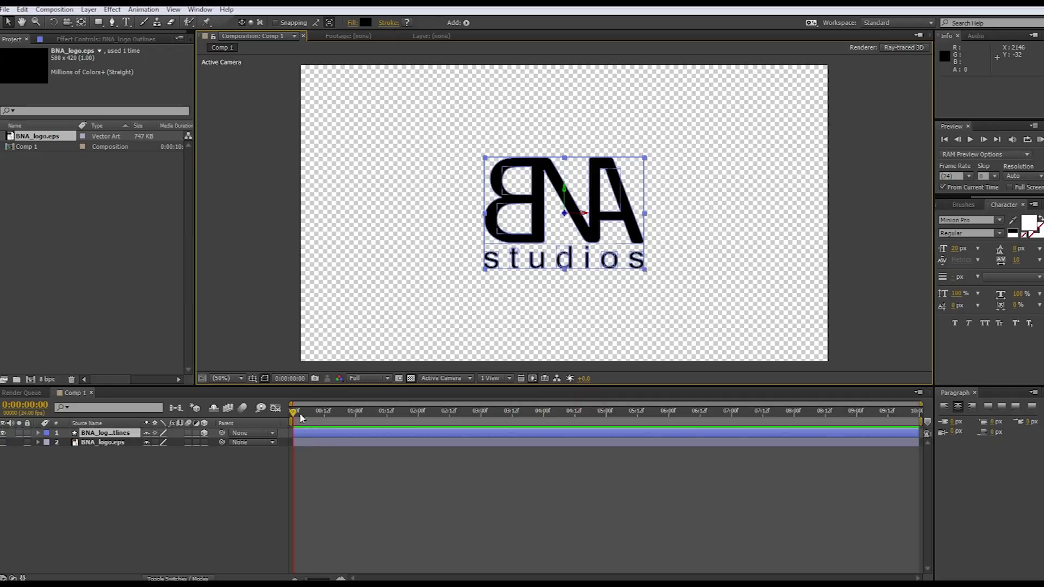
- Check the outlines layer's Geometry Options at frame one: Bevel Depth 2.0, Extrusion Depth 0.0
left_click_drag(299, 413, 310, 441)
key("Home")
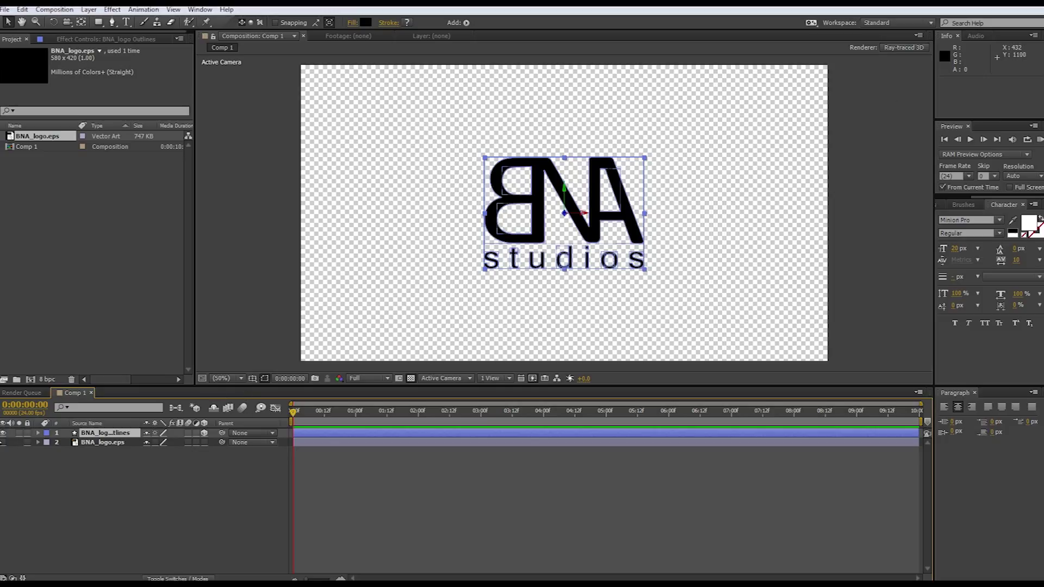
left_click(38, 433)
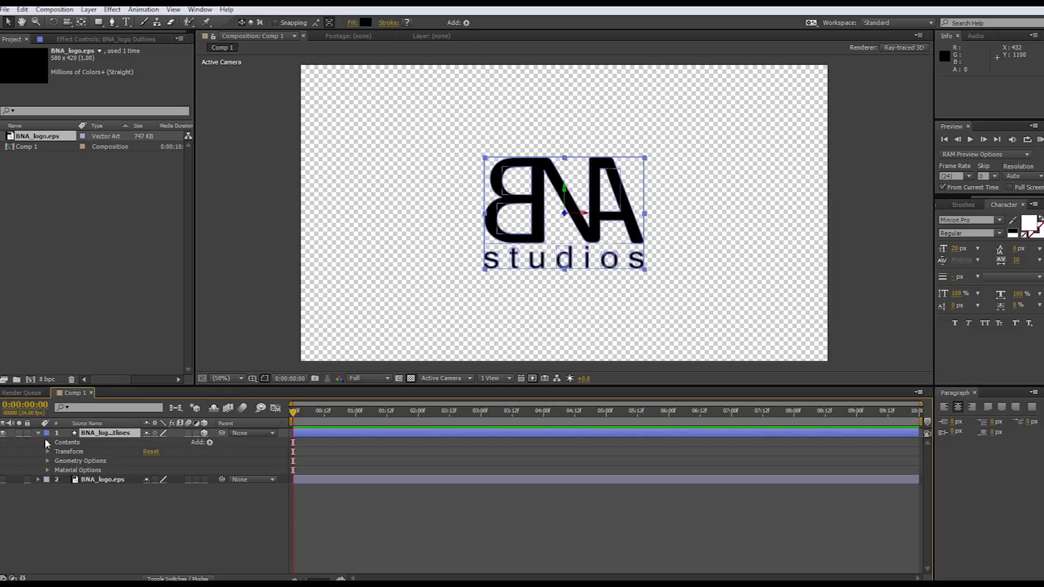
left_click(47, 461)
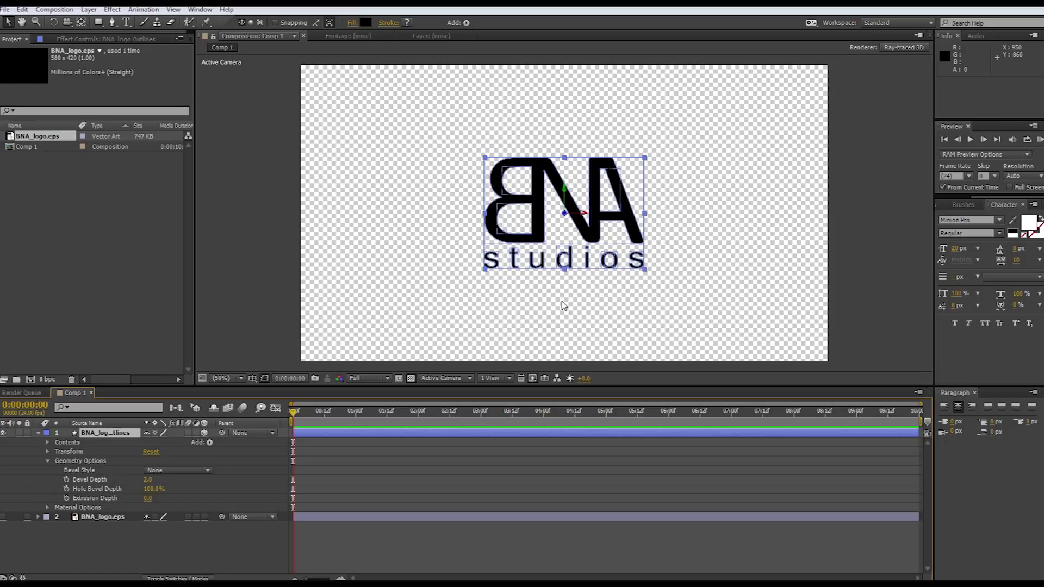
left_click(39, 433)
right_click(98, 479)
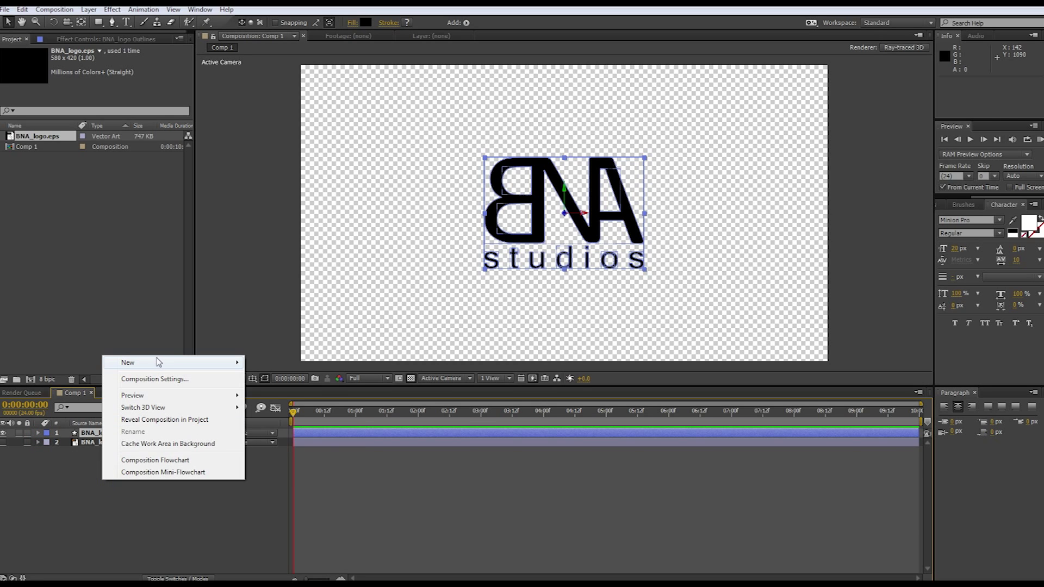
- Add Camera 1 and orbit it so the logo is viewed at an angle
mouse_move(157, 364)
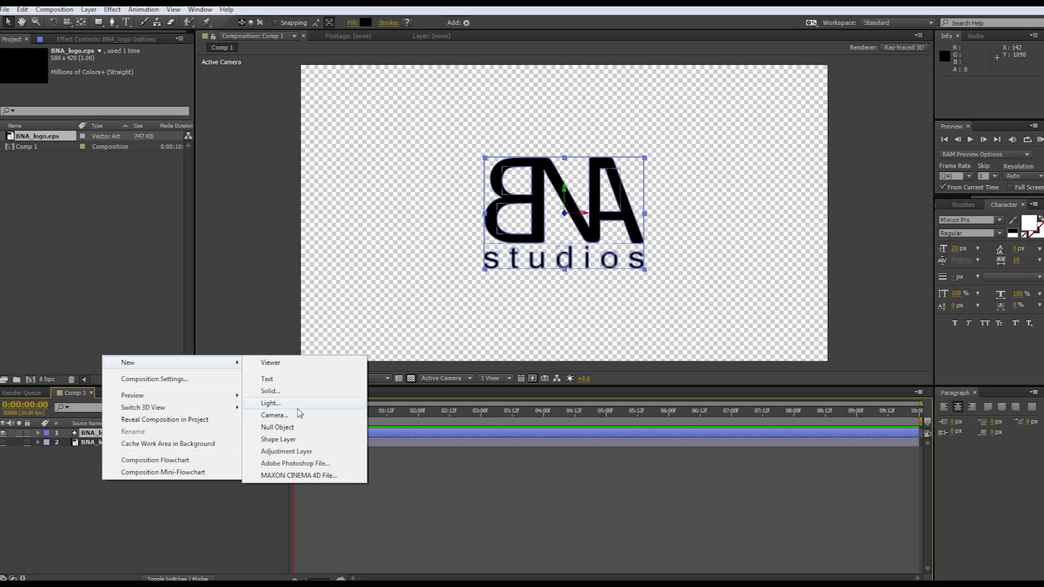
left_click(275, 415)
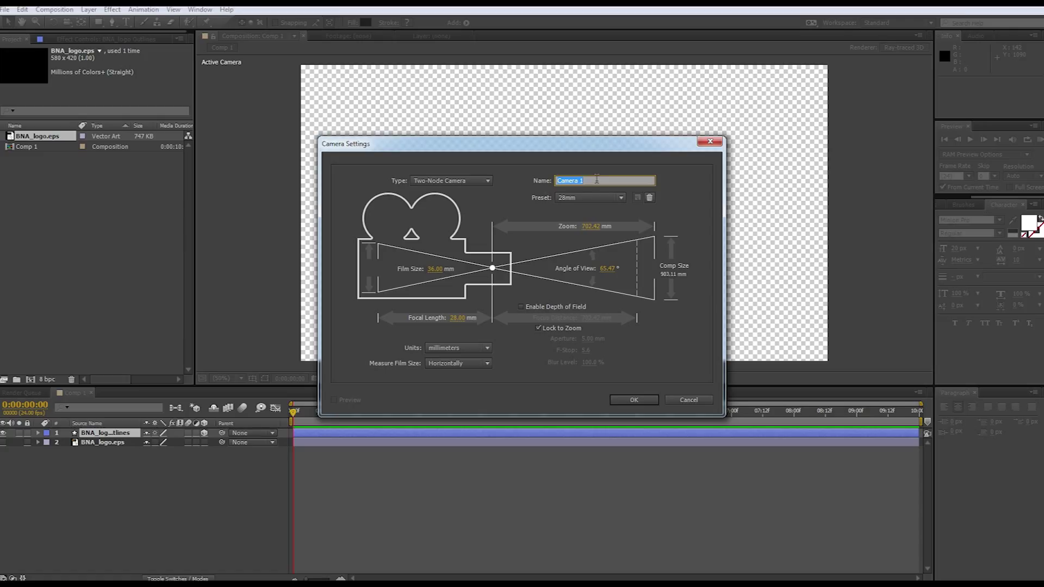
left_click(634, 400)
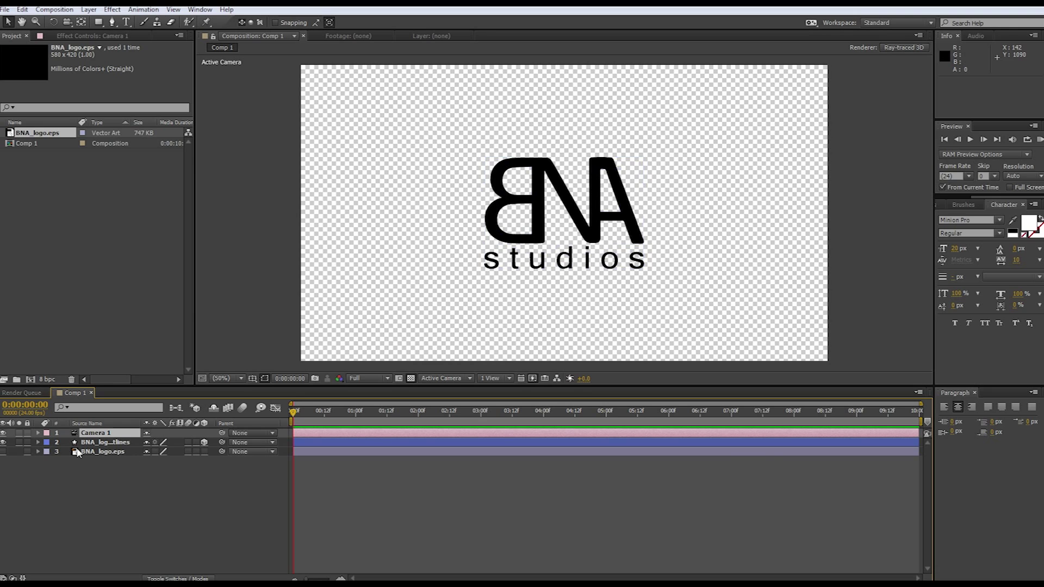
key("c")
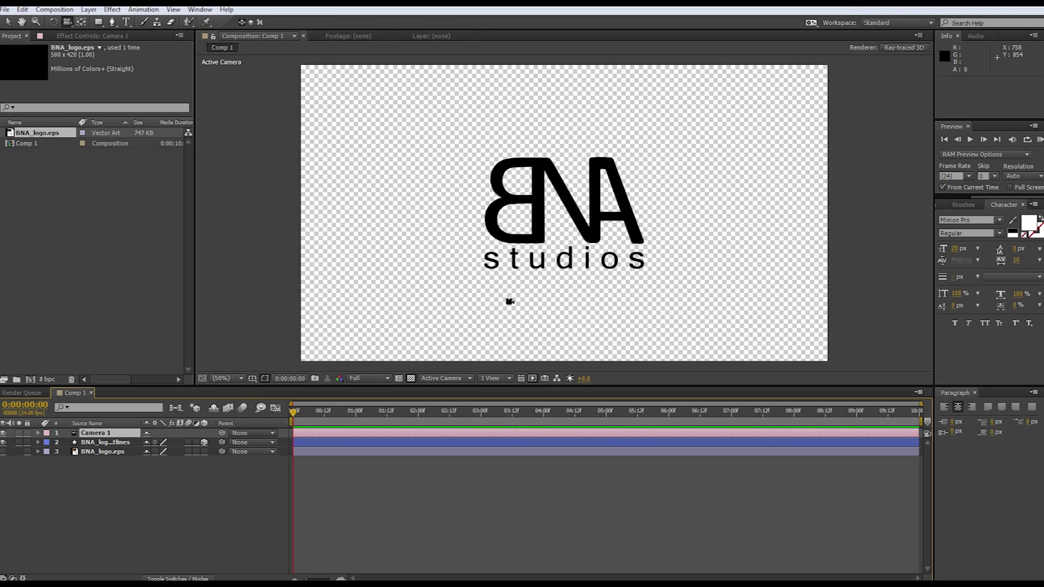
left_click_drag(502, 286, 580, 288)
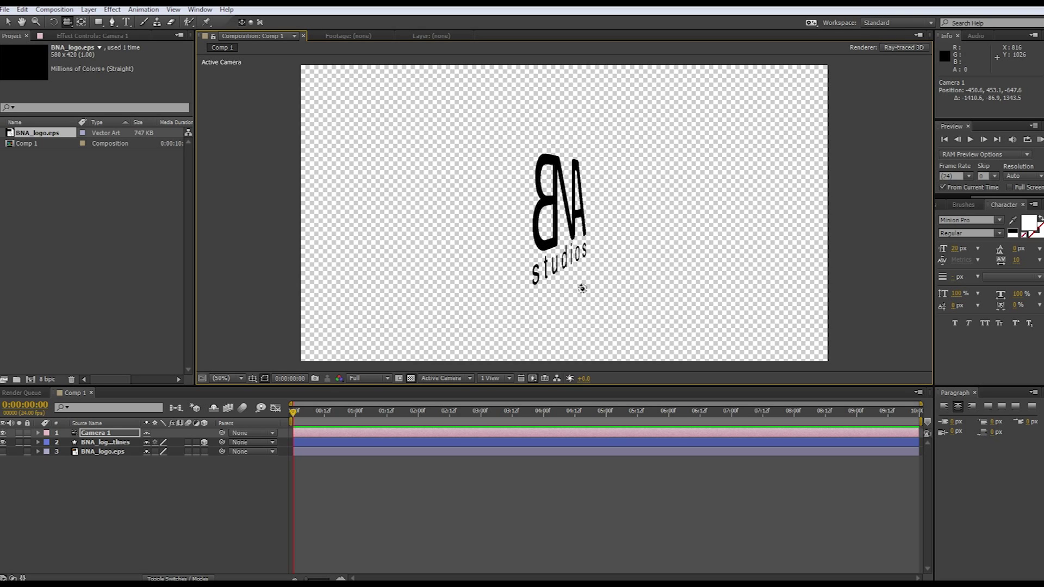
left_click(38, 442)
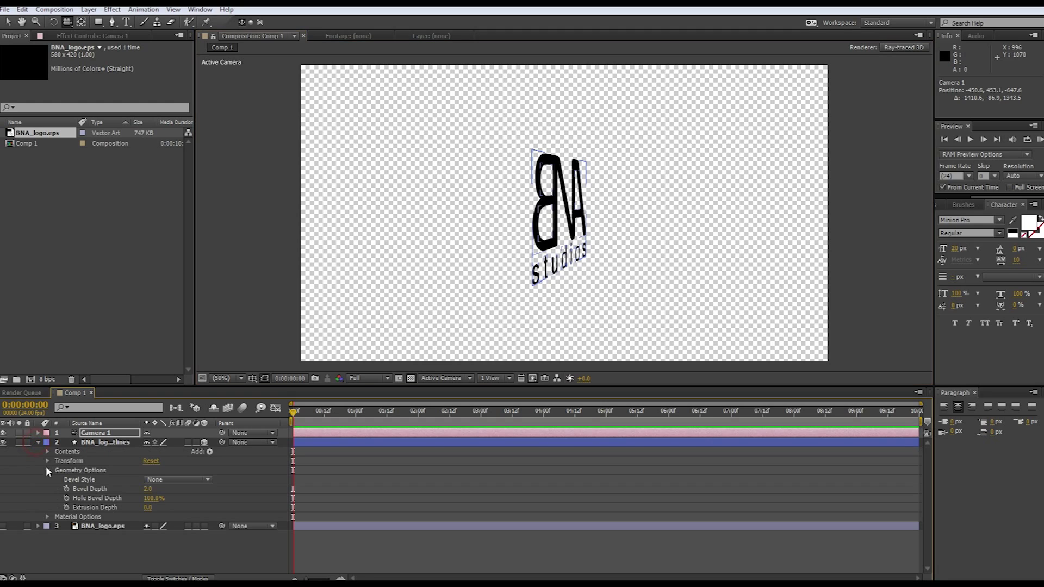
left_click(77, 471)
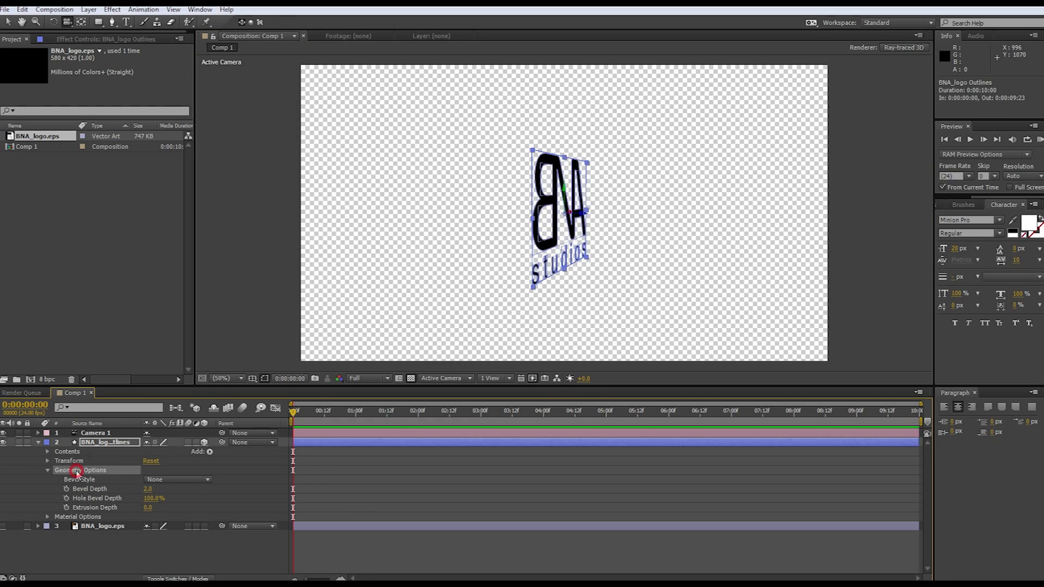
- Set the logo's Extrusion Depth to 40 and its Bevel Style to Convex
left_click(147, 507)
type("40")
key("Return")
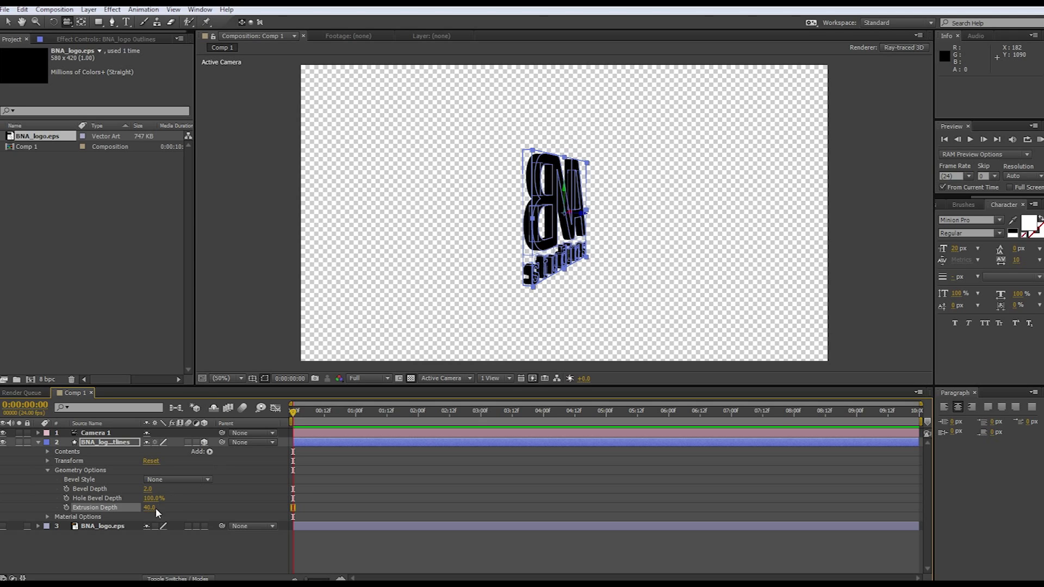
left_click(163, 479)
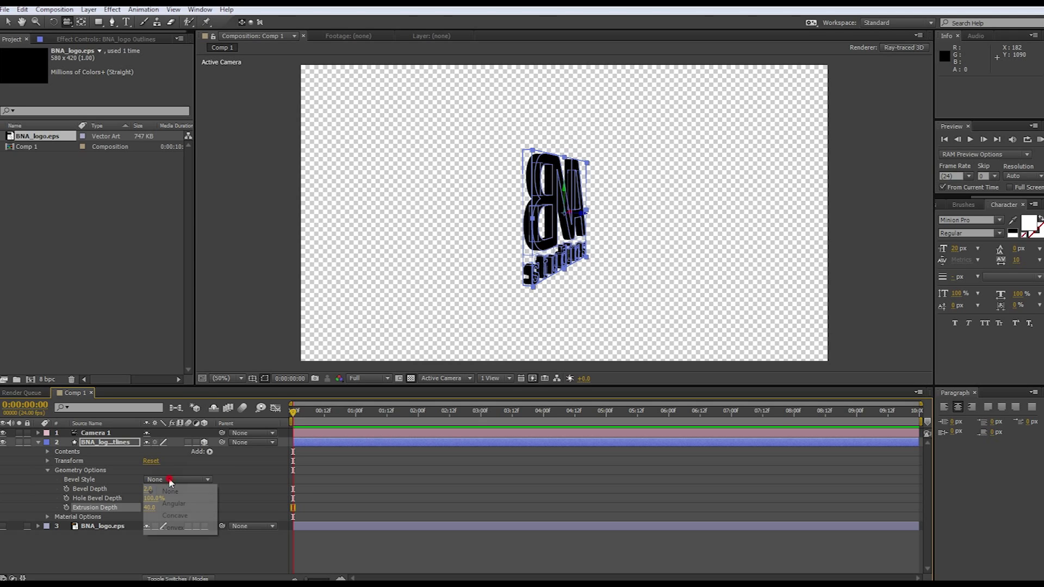
left_click(167, 527)
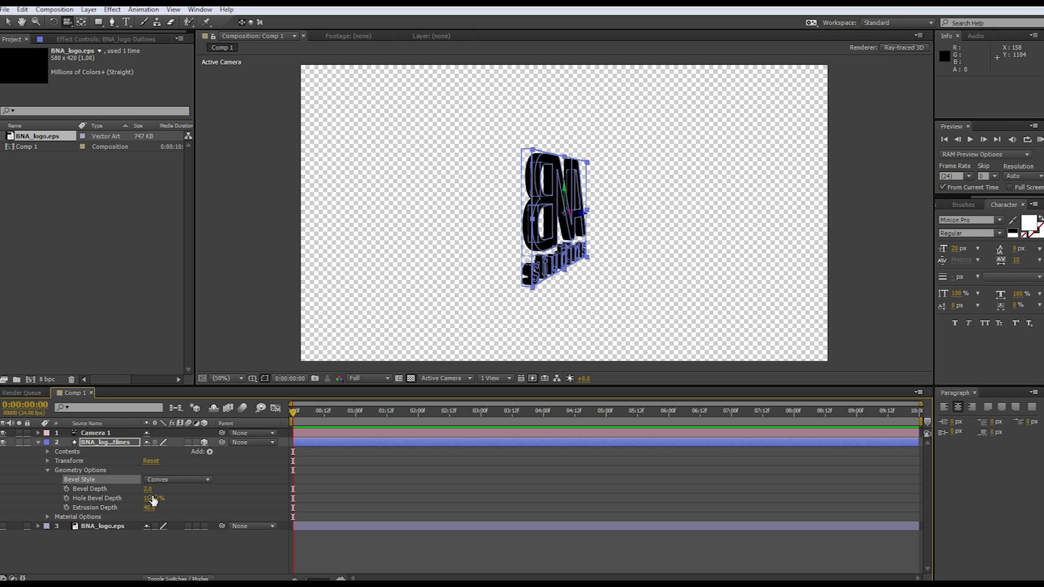
key("v")
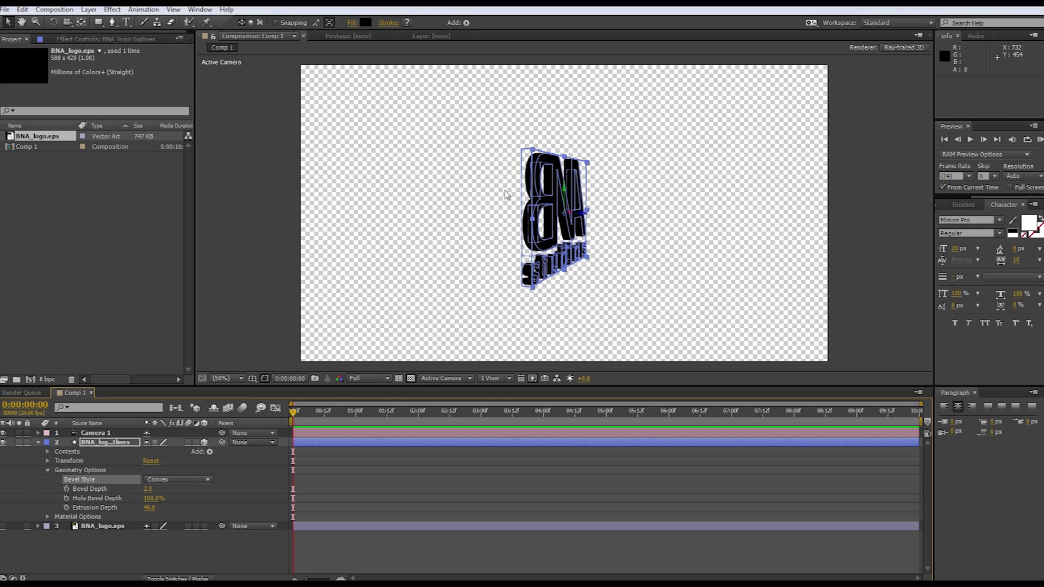
left_click(364, 21)
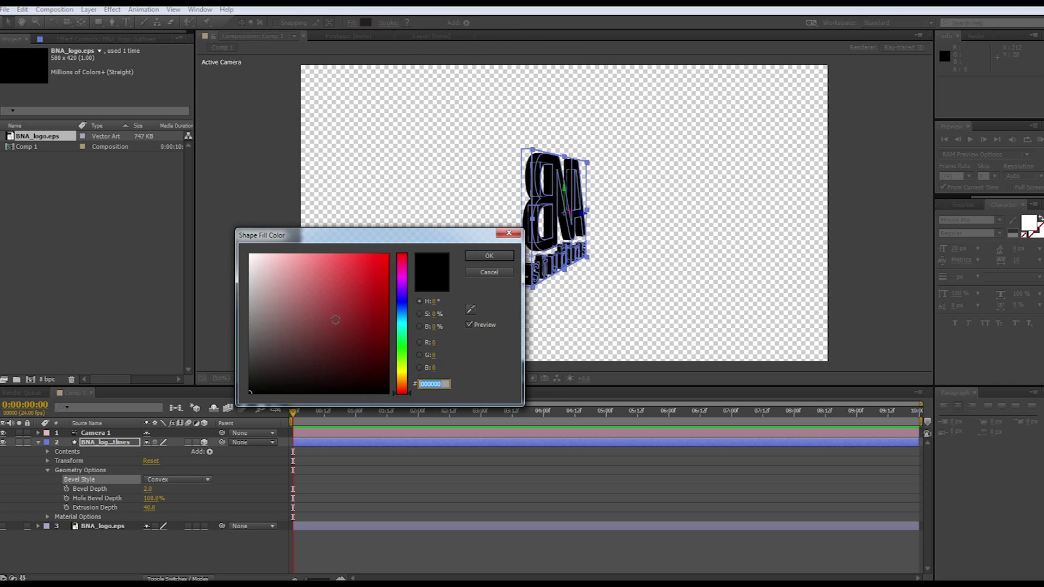
- Fill the logo shape with white and orbit the camera so the logo faces the viewer
left_click(250, 255)
left_click(488, 256)
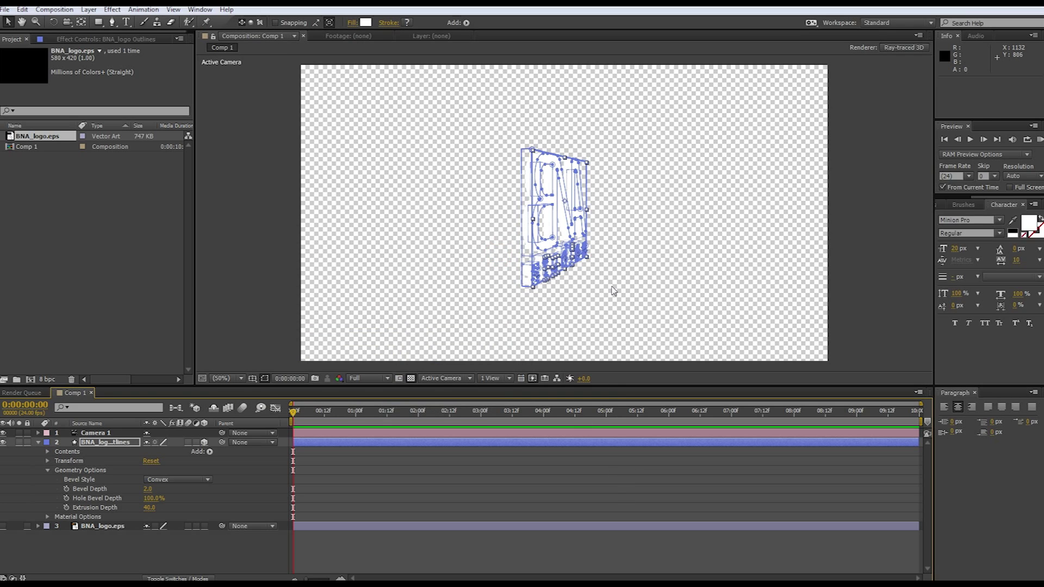
key("c")
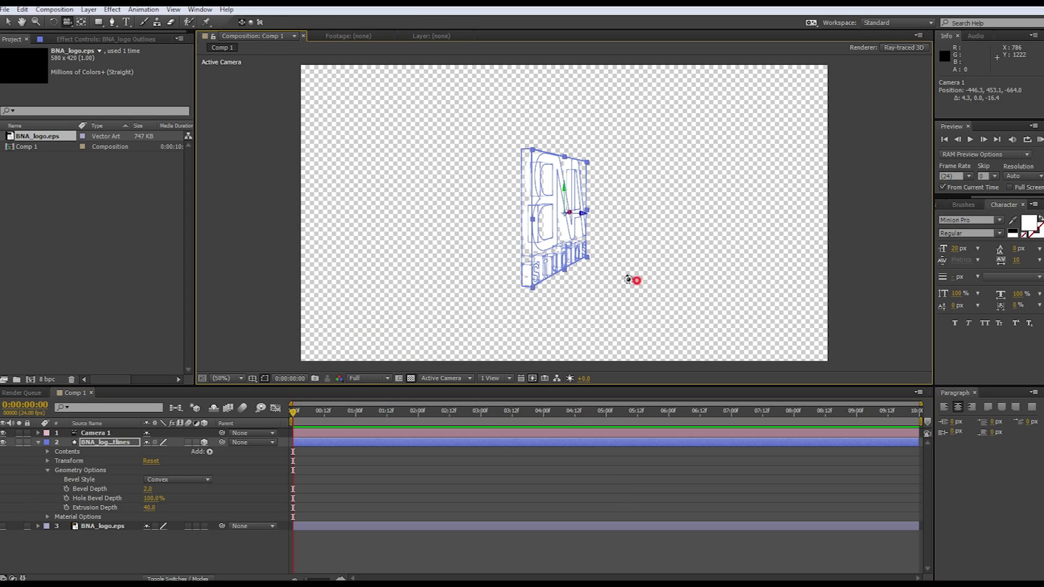
left_click_drag(630, 279, 563, 285)
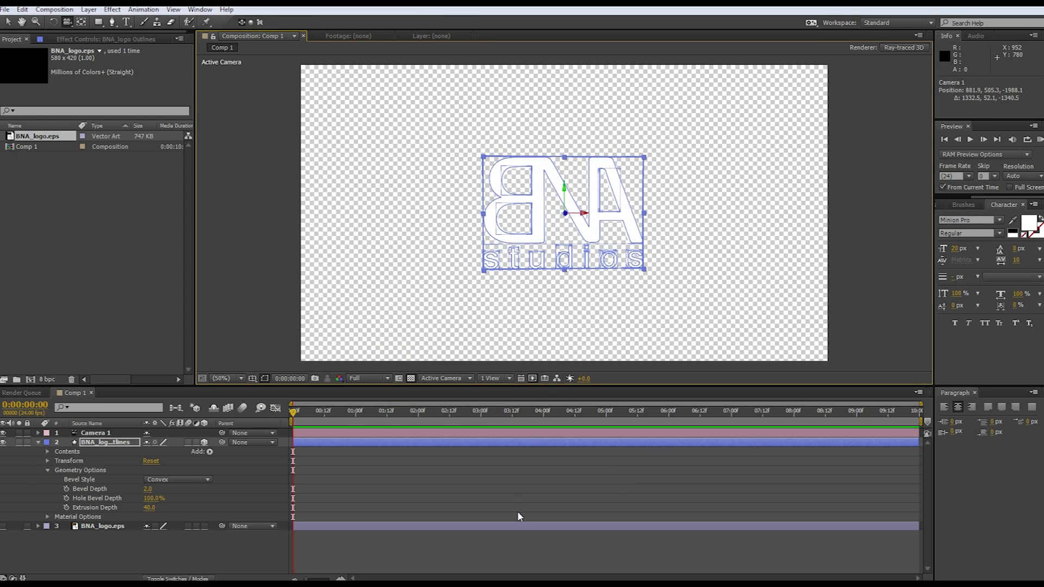
left_click(525, 511)
- Turn off the transparency grid for a black background and angle the logo slightly
left_click(411, 377)
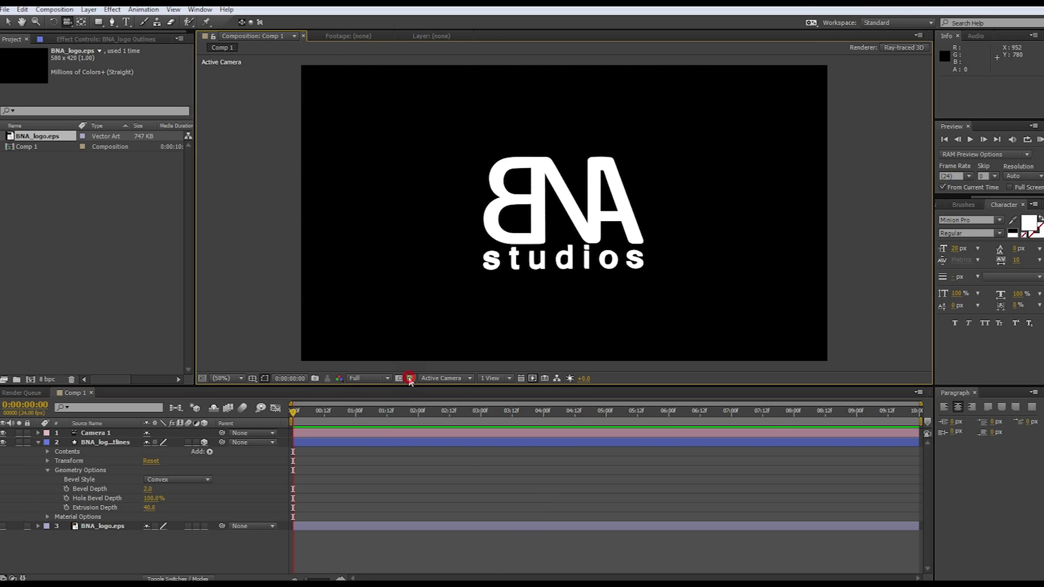
mouse_move(521, 299)
left_mouse_down()
mouse_move(561, 290)
mouse_move(468, 307)
mouse_move(536, 286)
left_mouse_up()
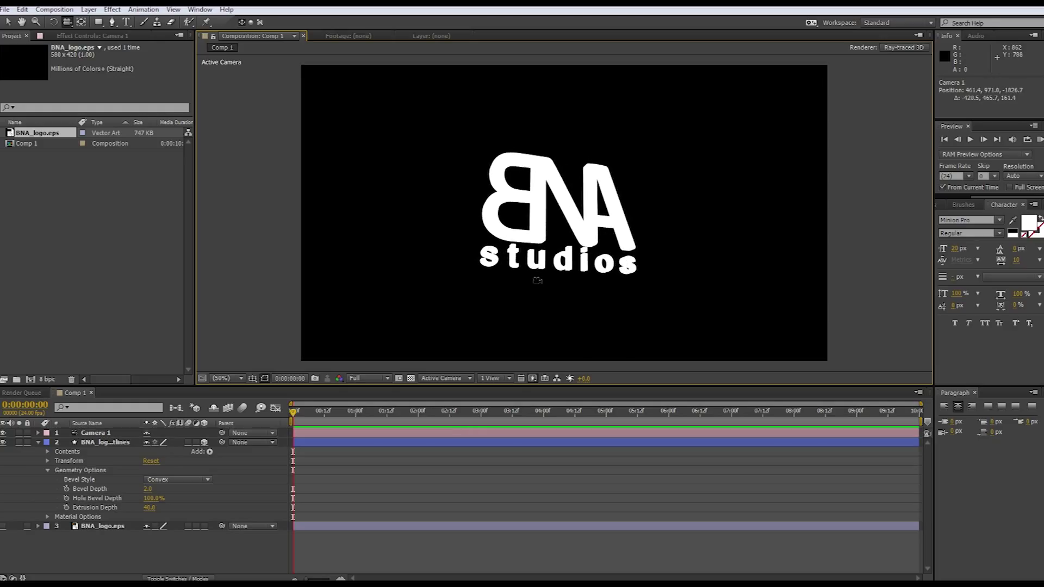
left_click(44, 440)
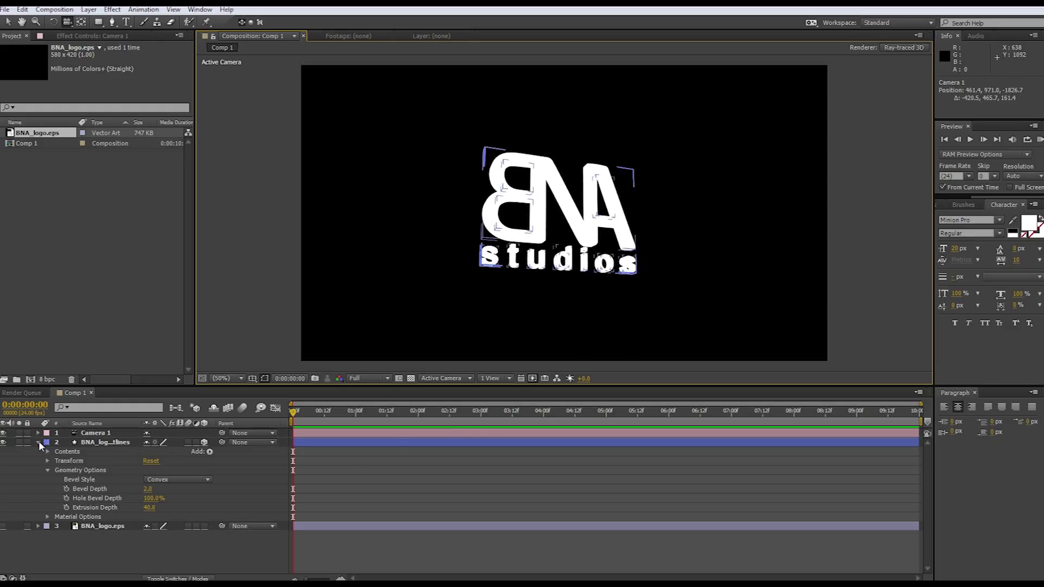
left_click(38, 443)
left_click(38, 443)
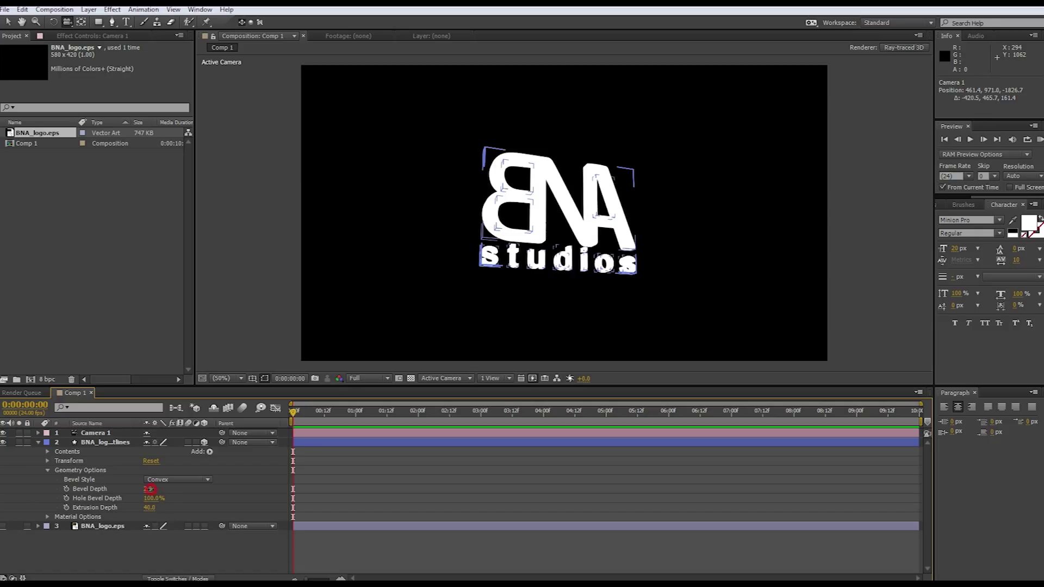
- Set the logo's Bevel Depth to 3.0
left_click_drag(149, 489, 169, 489)
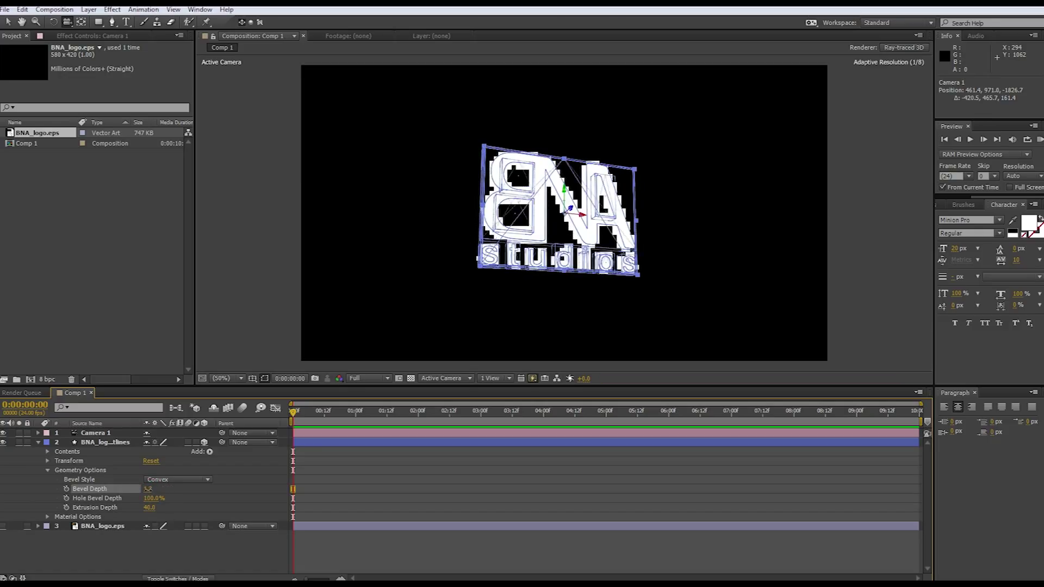
left_click(150, 488)
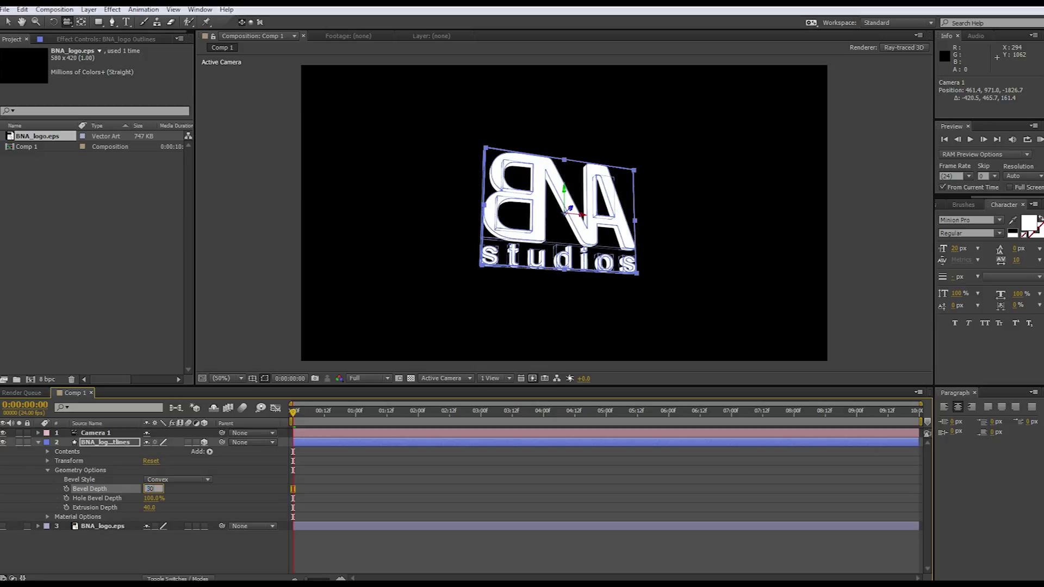
key("Return")
left_click(472, 488)
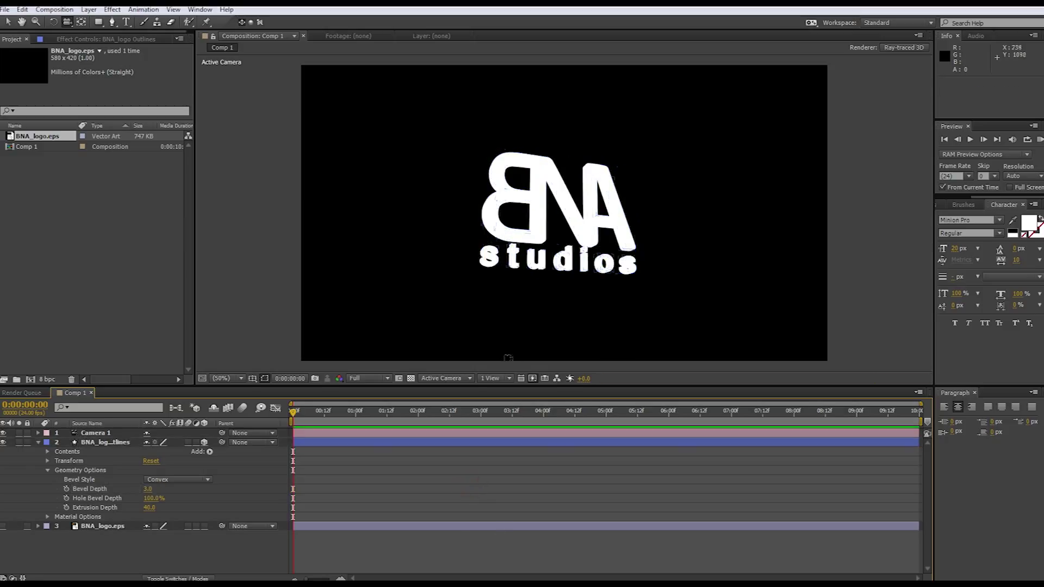
- Orbit Camera 1 so the logo faces nearly head-on, with the layer collapsed
left_click_drag(643, 305, 578, 315)
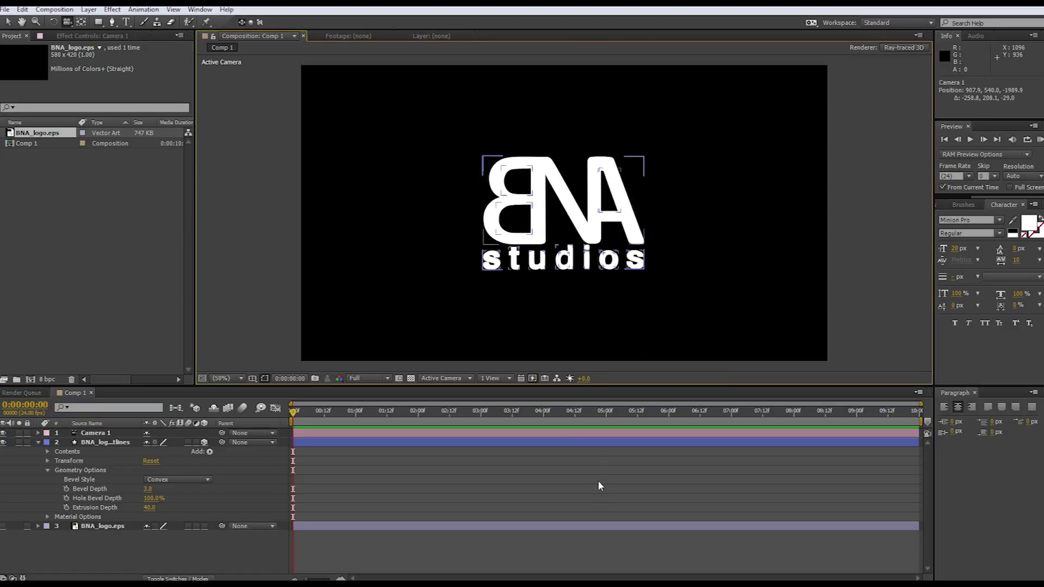
left_click(34, 445)
left_click(37, 442)
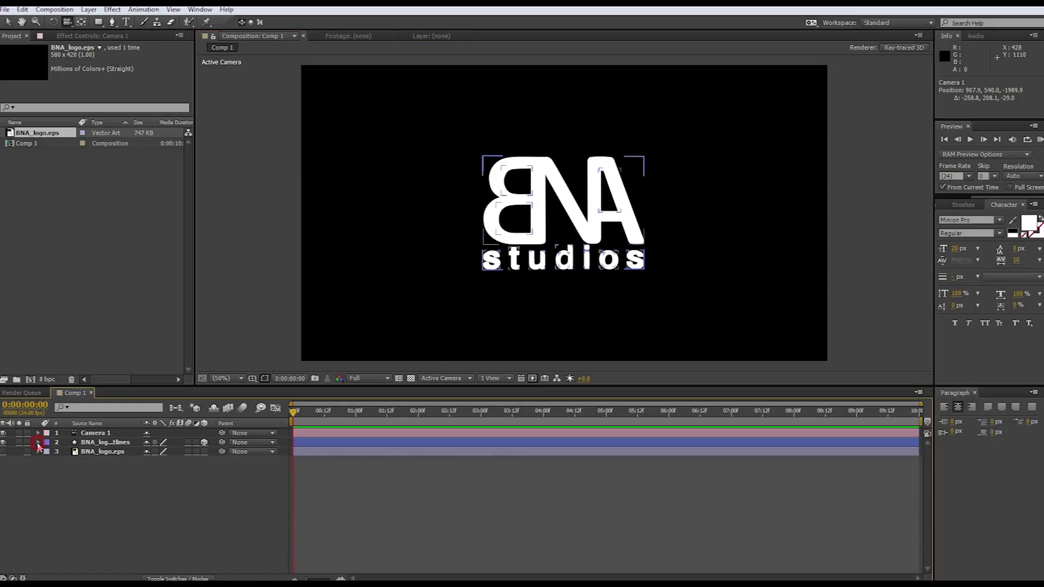
mouse_move(673, 276)
left_mouse_down()
mouse_move(645, 281)
mouse_move(675, 261)
mouse_move(710, 259)
mouse_move(678, 269)
mouse_move(685, 282)
mouse_move(674, 260)
mouse_move(660, 280)
mouse_move(692, 275)
mouse_move(687, 264)
mouse_move(659, 263)
mouse_move(682, 273)
mouse_move(671, 272)
left_mouse_up()
left_click(38, 480)
left_click(37, 442)
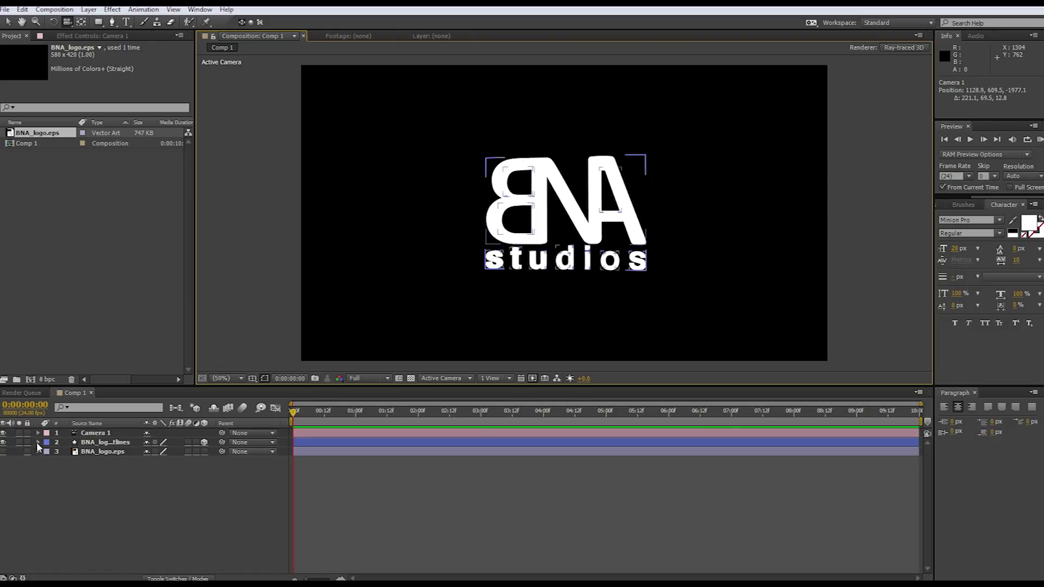
left_click(108, 536)
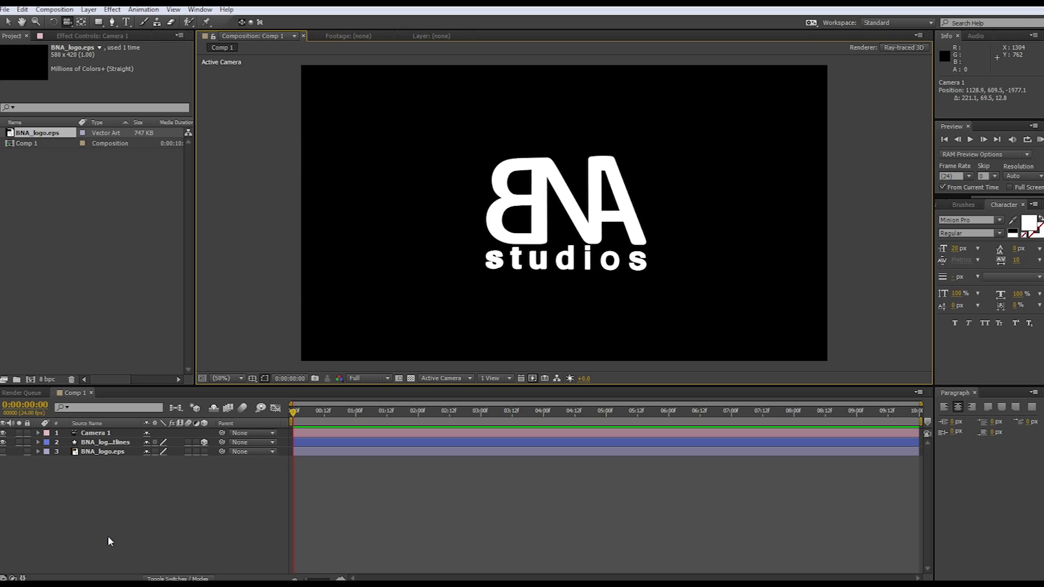
double_click(84, 200)
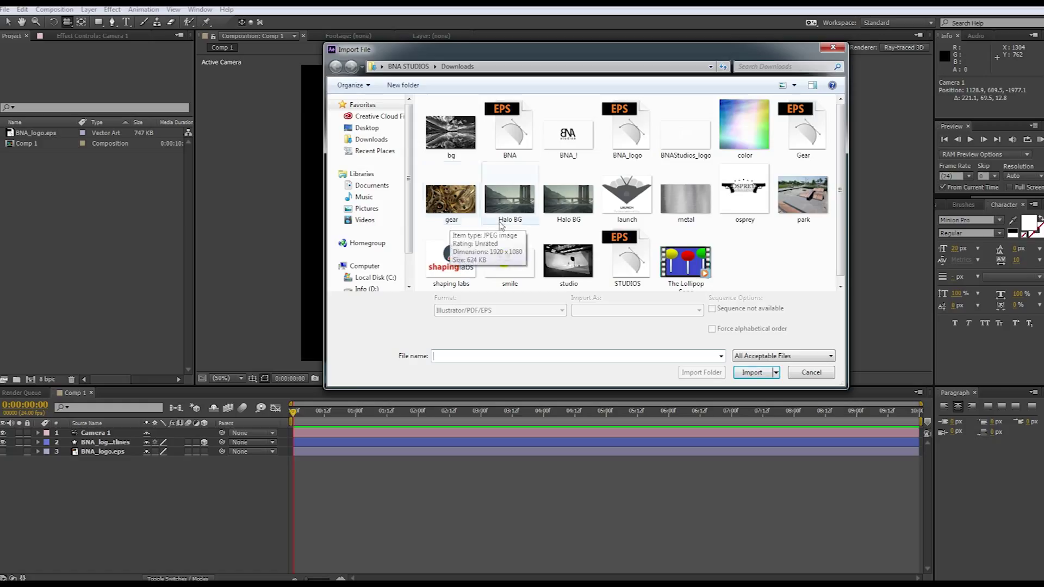
- Import park.jpg, place it under the logo in Comp 1, and make it an Environment Layer
left_click(803, 197)
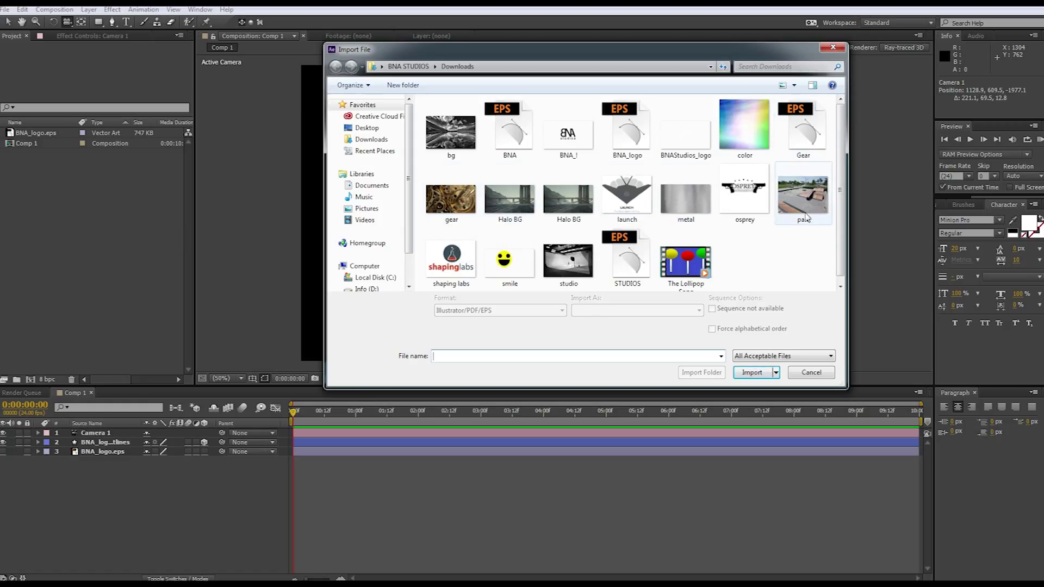
left_click(753, 364)
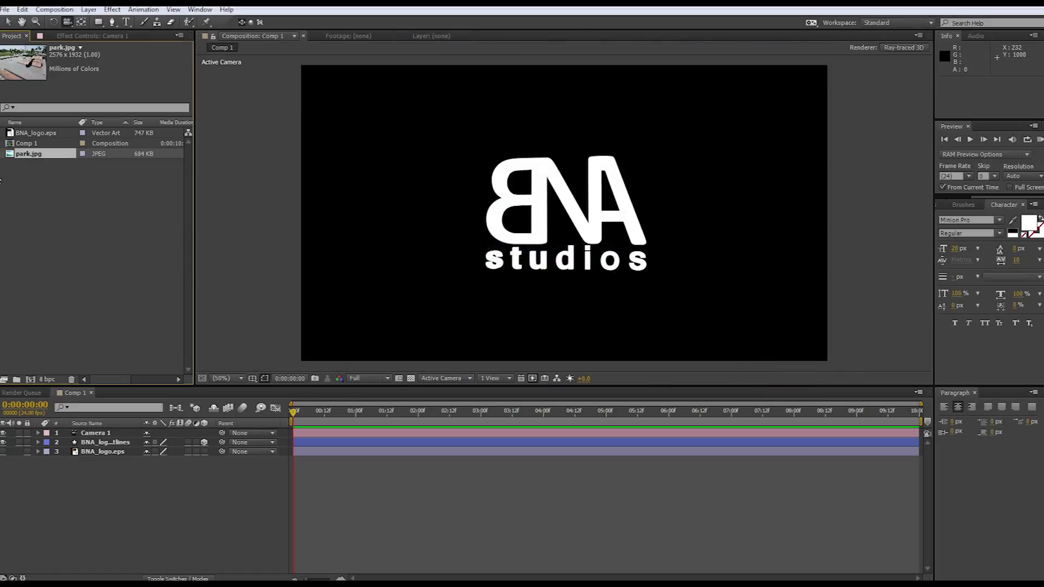
left_click_drag(24, 158, 73, 501)
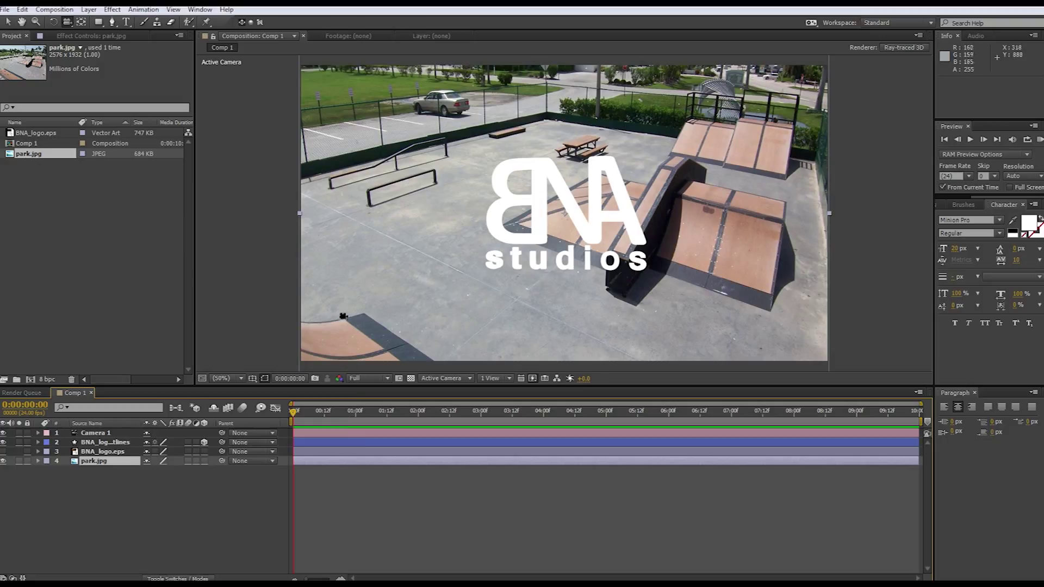
right_click(94, 461)
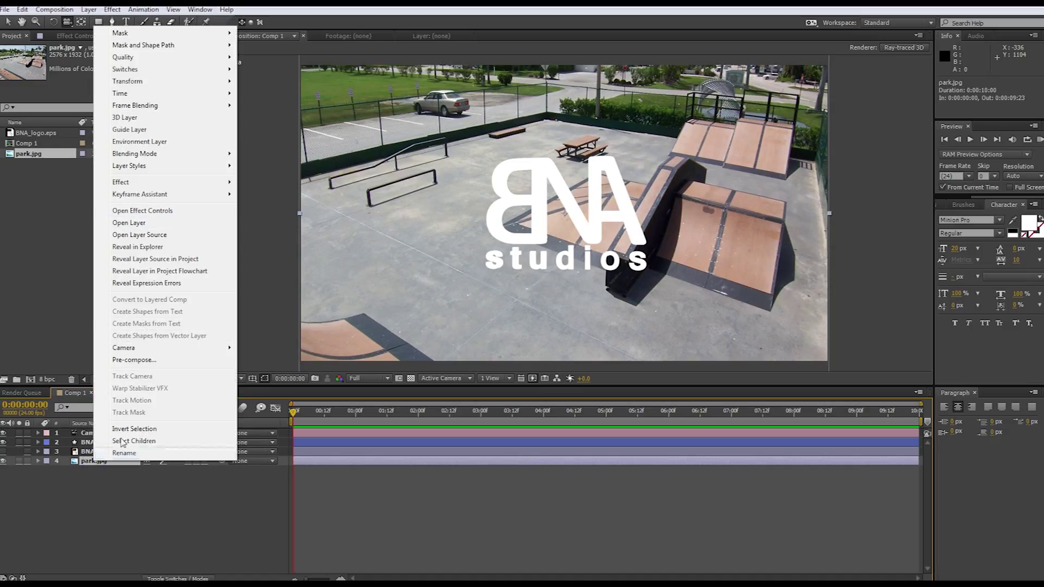
left_click(152, 143)
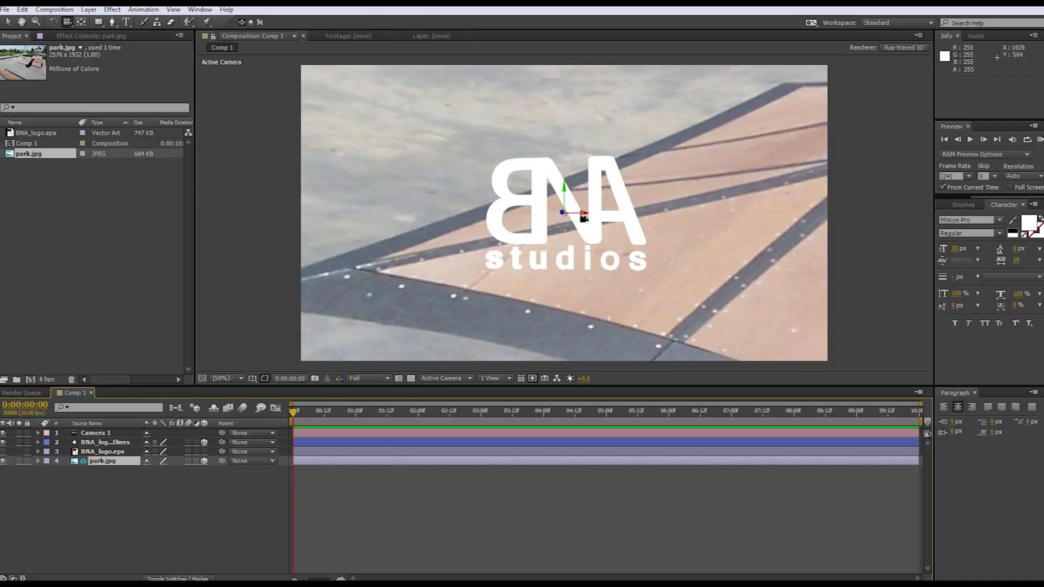
- Raise the logo's Reflection Intensity to 79% and orbit to inspect the park reflections
left_click(38, 443)
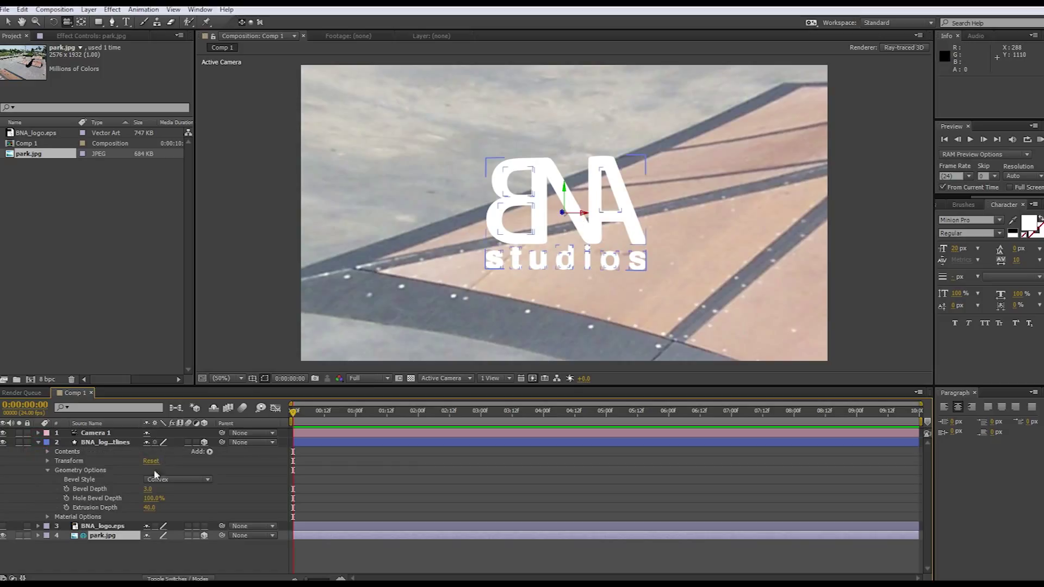
left_click(48, 517)
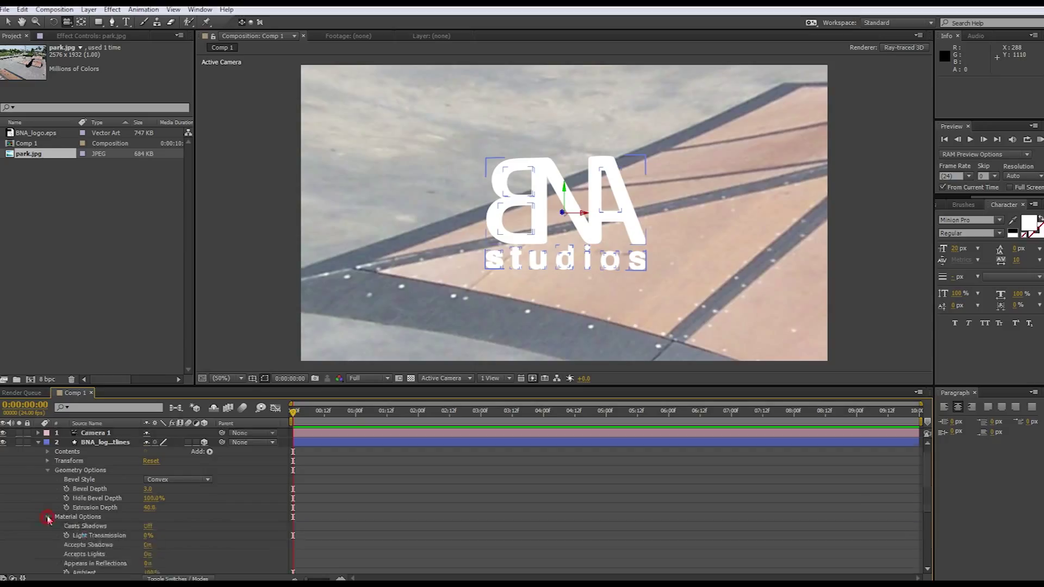
scroll(210, 491, "down", 3)
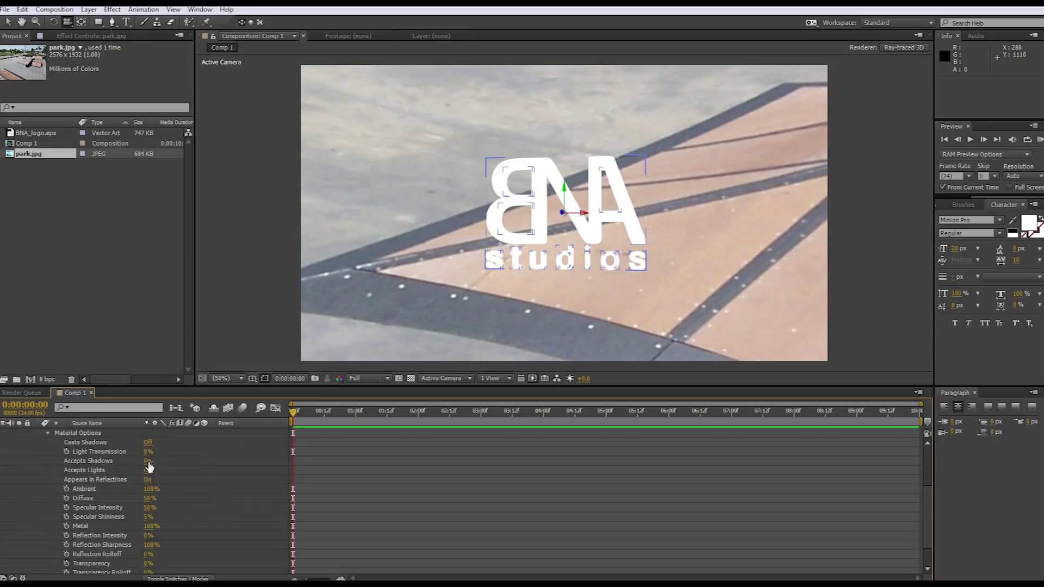
scroll(190, 491, "down", 1)
left_click(89, 498)
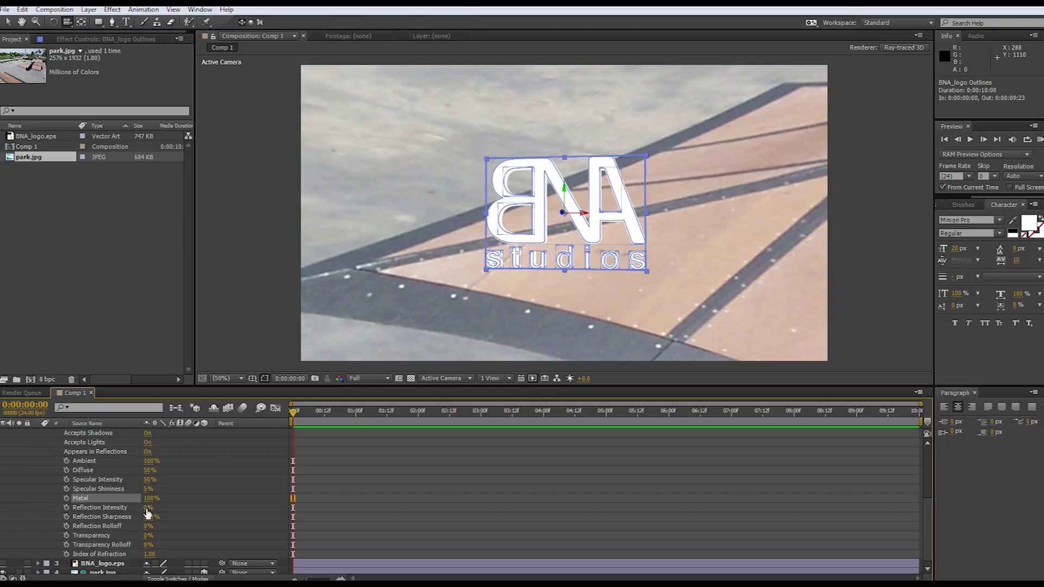
left_click_drag(147, 511, 211, 515)
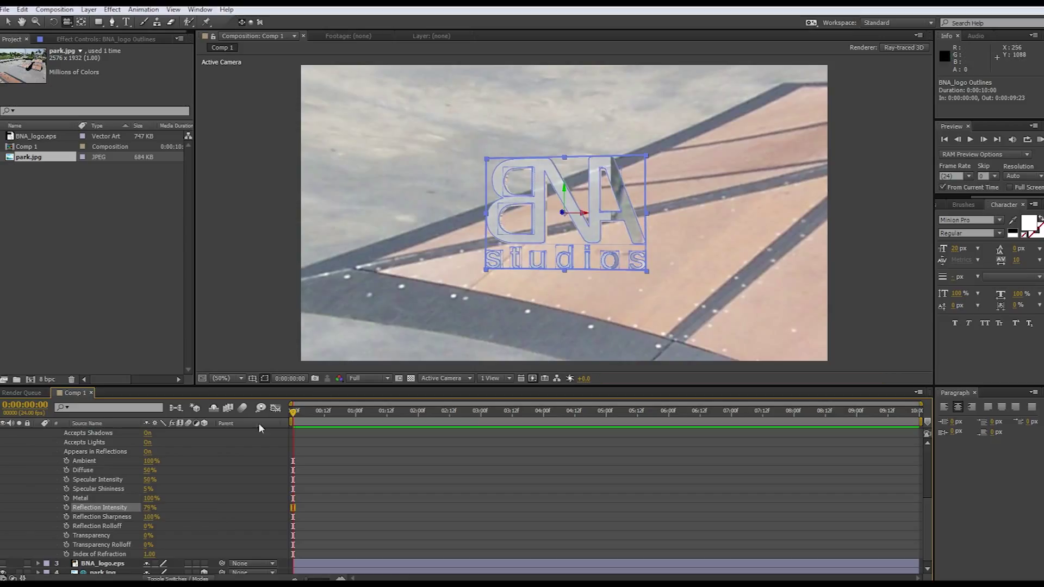
left_click_drag(511, 290, 448, 330)
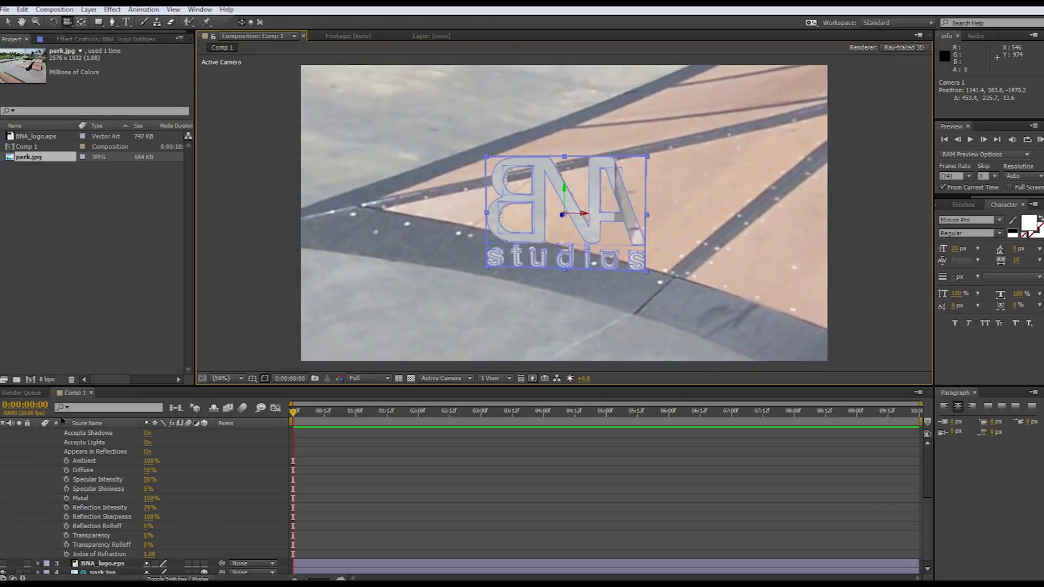
scroll(45, 502, "up", 4)
- Apply Fast Blur to park.jpg with Blurriness 15 and Repeat Edge Pixels enabled
left_click(37, 442)
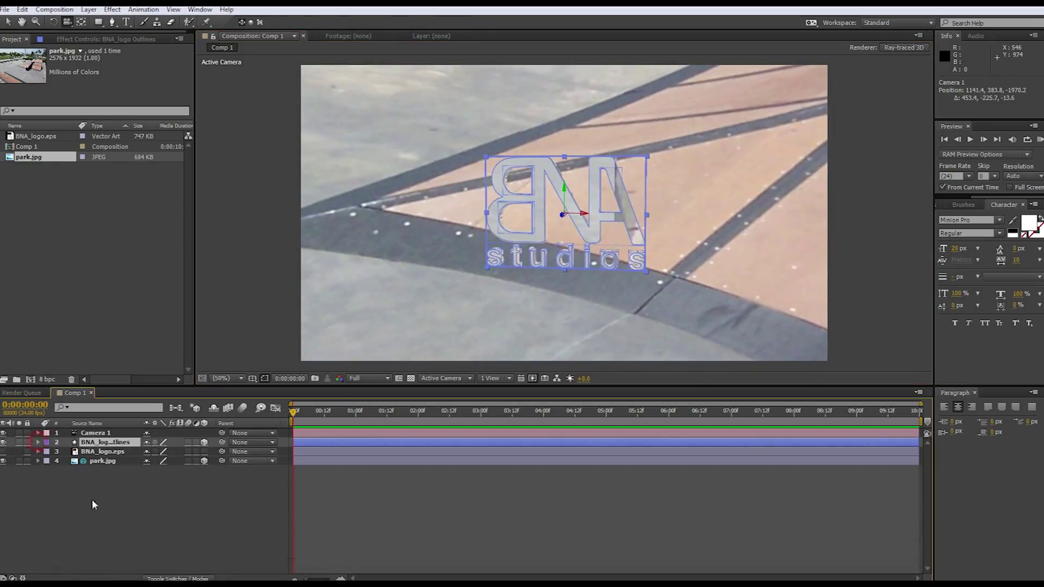
left_click(100, 461)
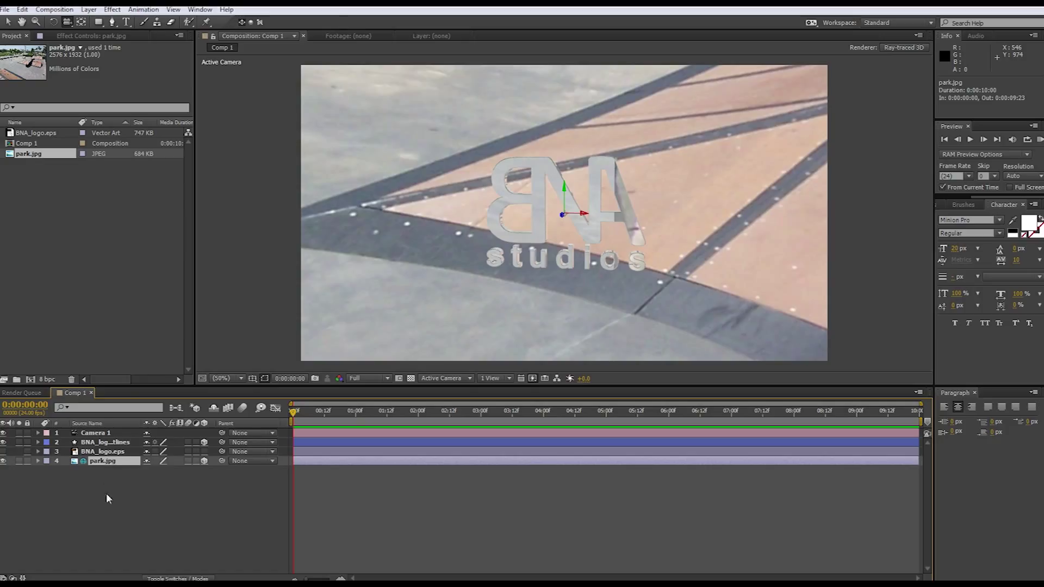
left_click(111, 9)
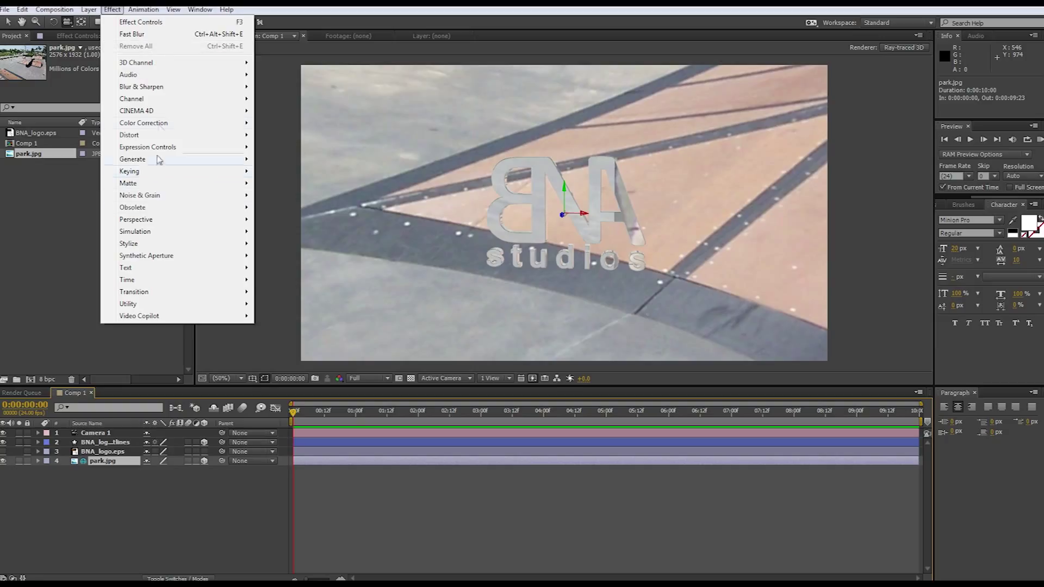
mouse_move(165, 88)
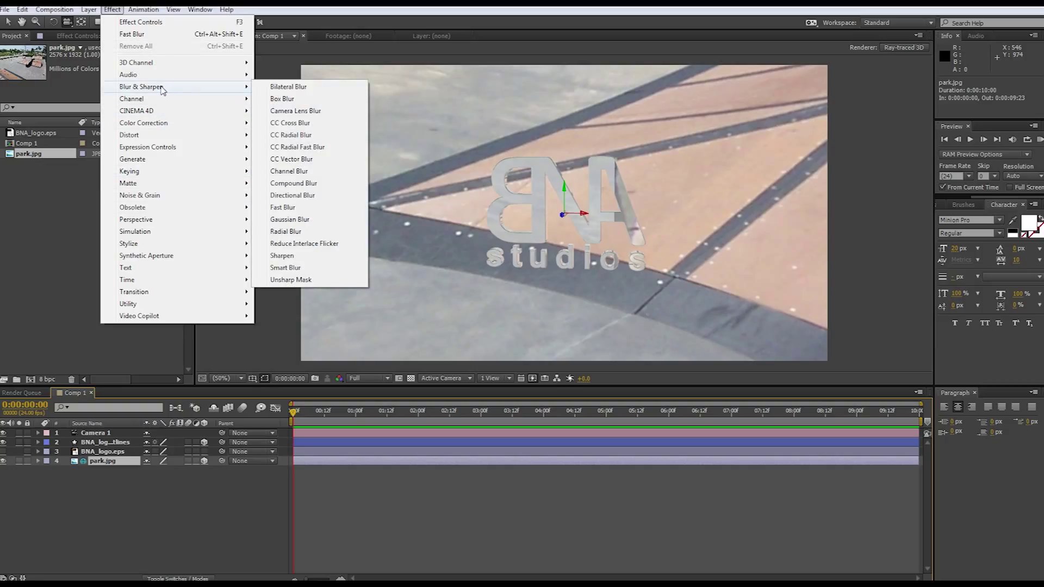
left_click(296, 207)
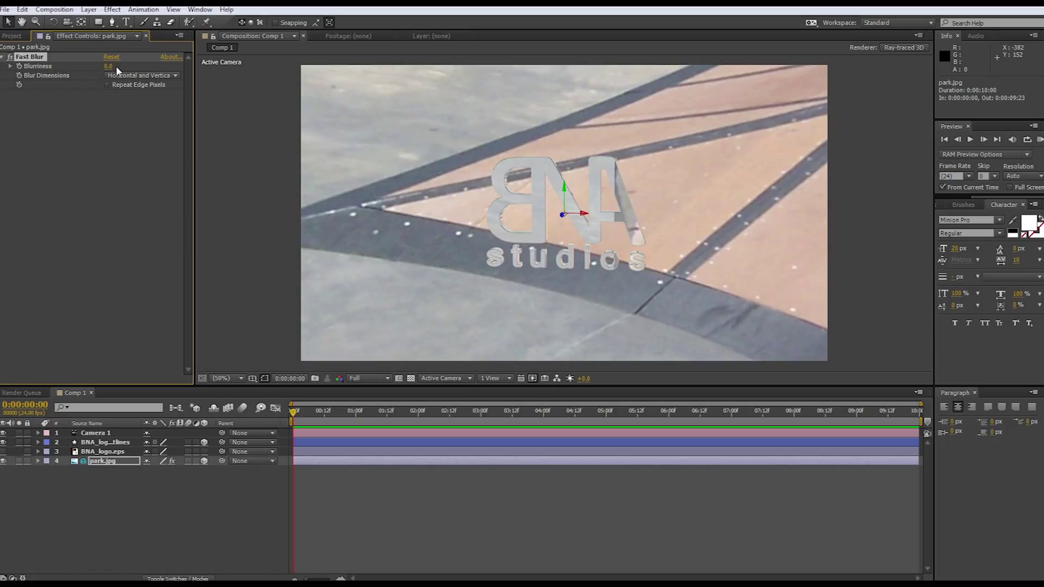
left_click_drag(111, 69, 120, 65)
left_click(117, 86)
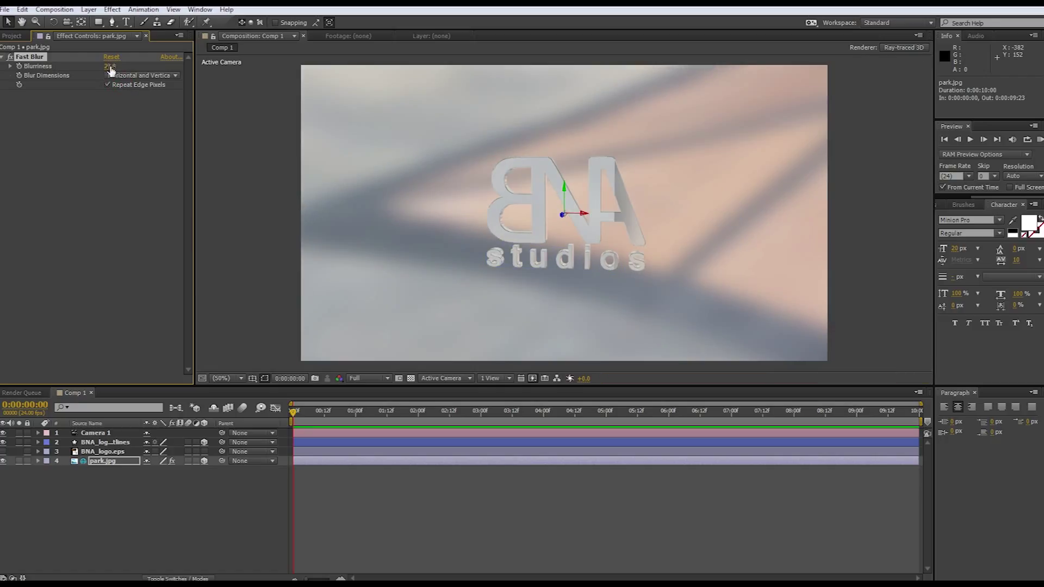
left_click_drag(111, 66, 113, 66)
key("c")
key("Return")
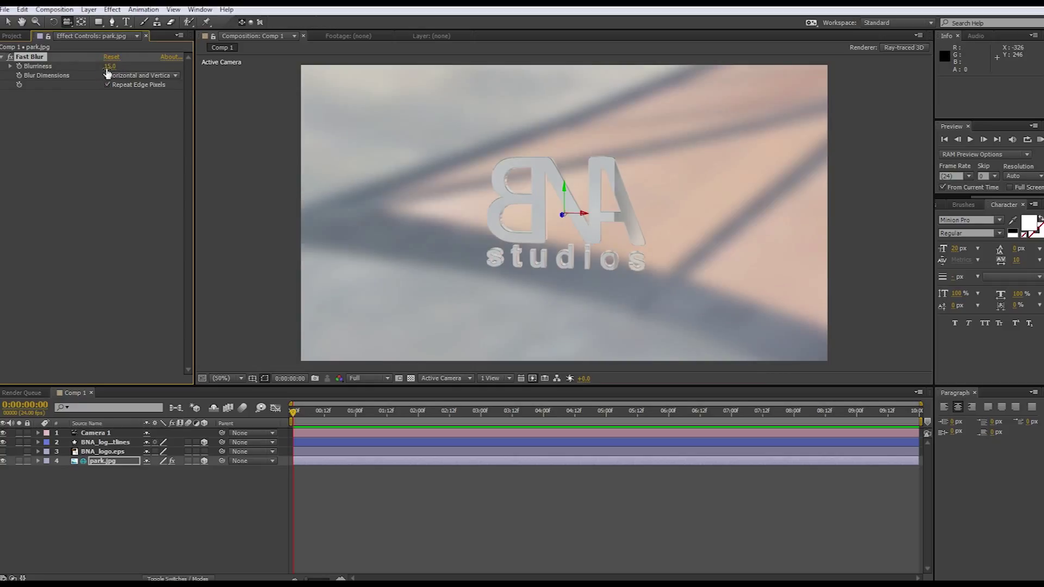
left_click_drag(542, 316, 719, 326)
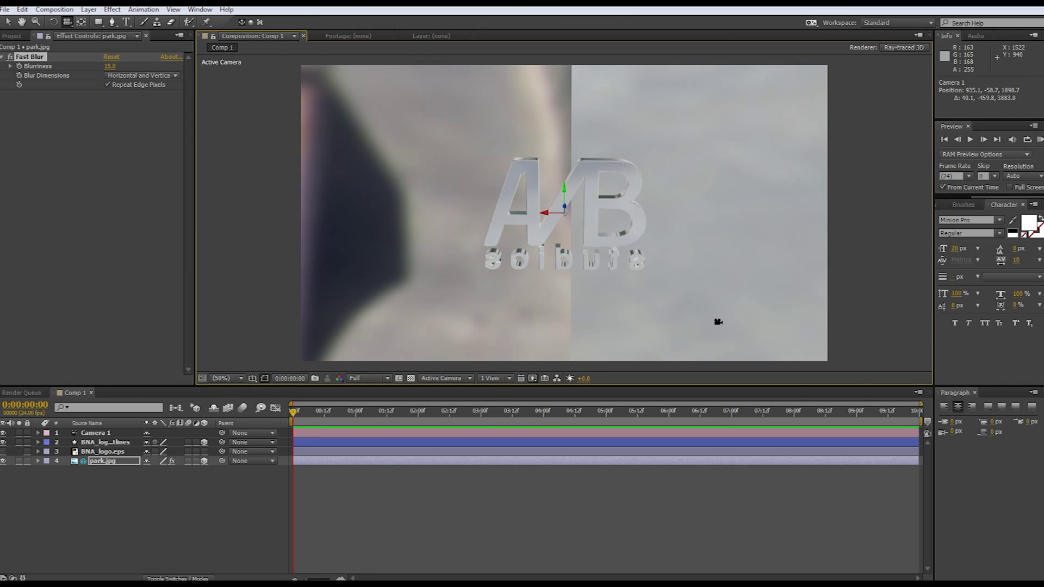
- Compare the blurred background with Repeat Edge Pixels off and on while orbiting the camera
mouse_move(707, 222)
left_mouse_down()
mouse_move(654, 256)
mouse_move(544, 228)
mouse_move(452, 181)
mouse_move(507, 142)
mouse_move(631, 214)
mouse_move(718, 223)
left_mouse_up()
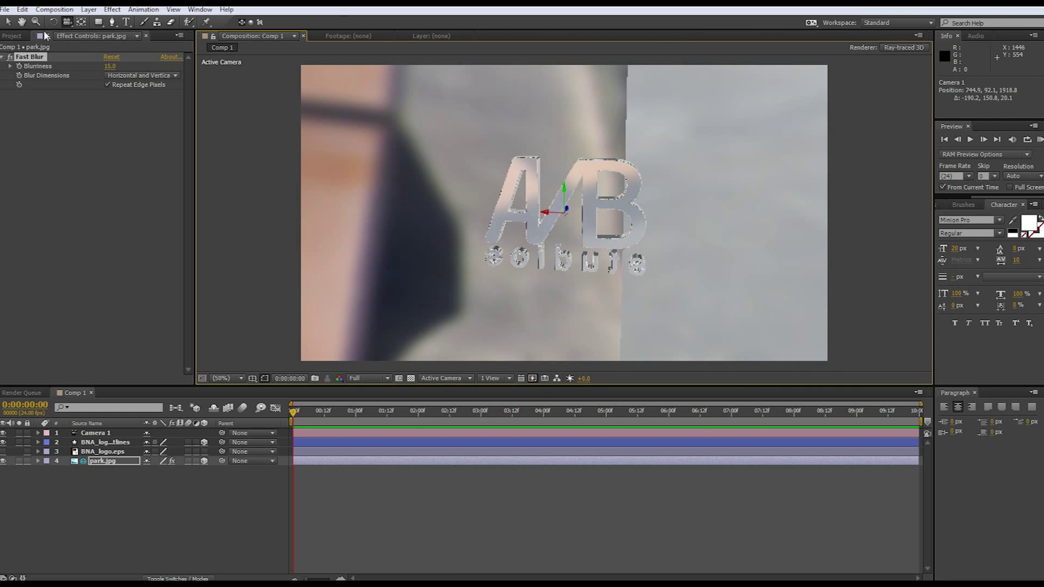
left_click(106, 85)
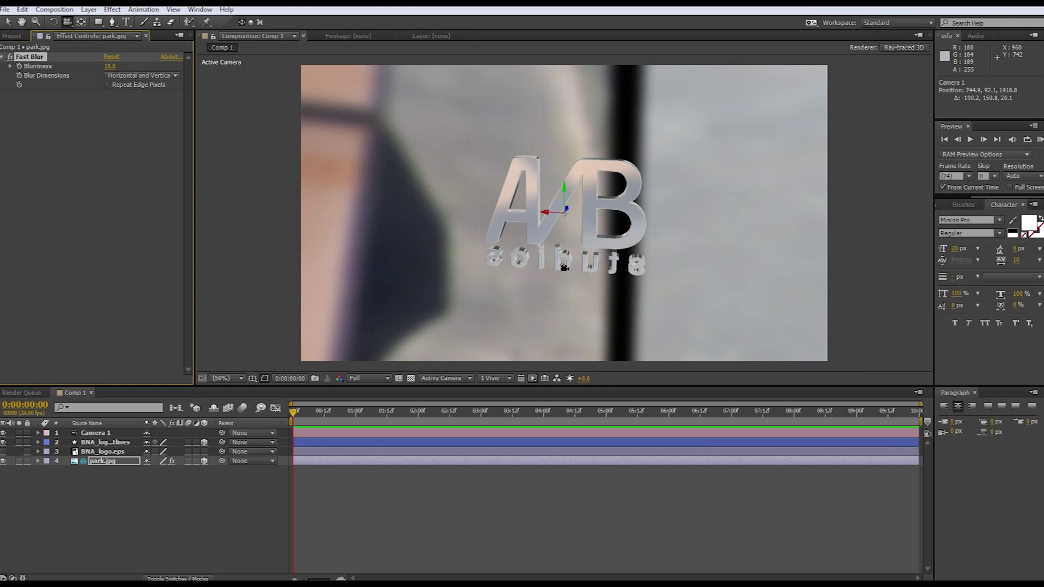
left_click_drag(564, 266, 379, 246)
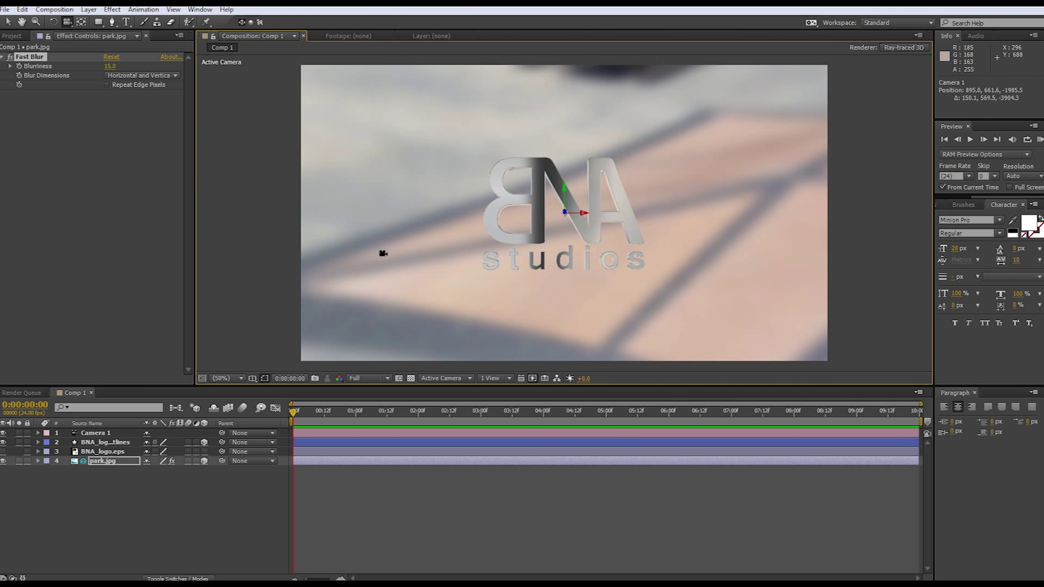
left_click(107, 85)
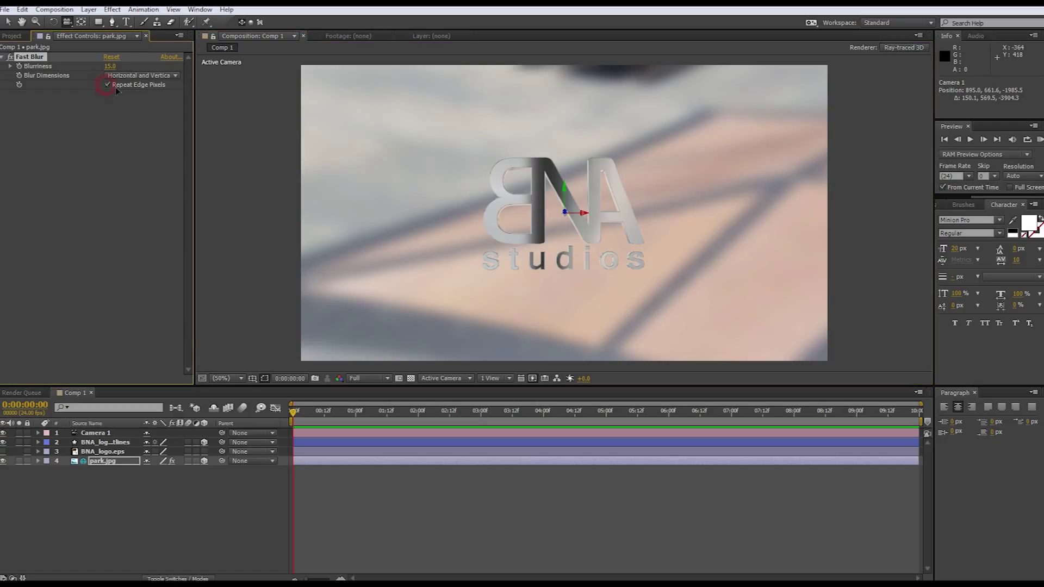
- Rotate the park.jpg layer's Orientation Y to 41° and orbit to view the new reflections
left_click(100, 462)
key("r")
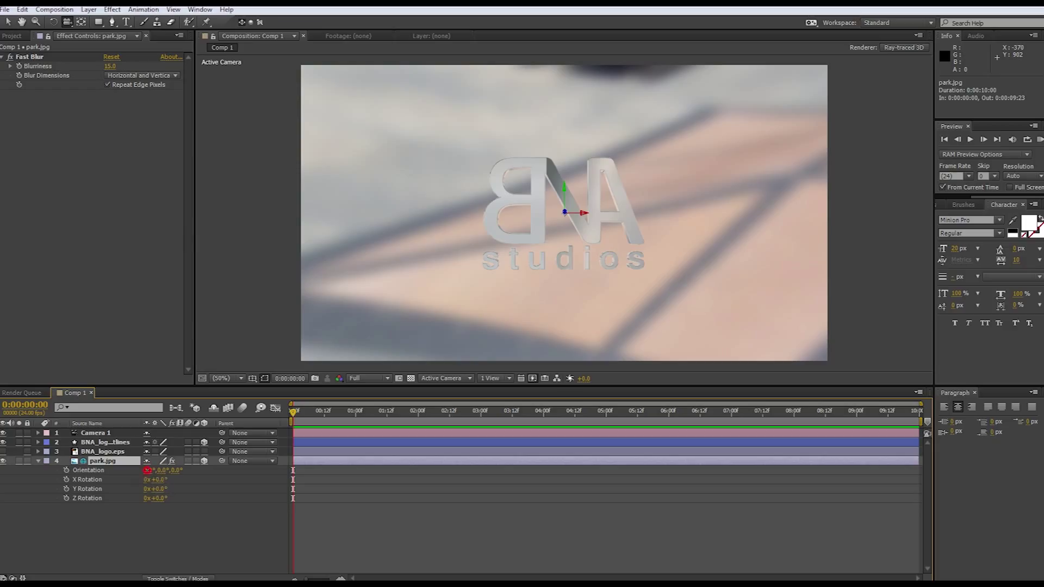
key("Return")
key("ctrl+z")
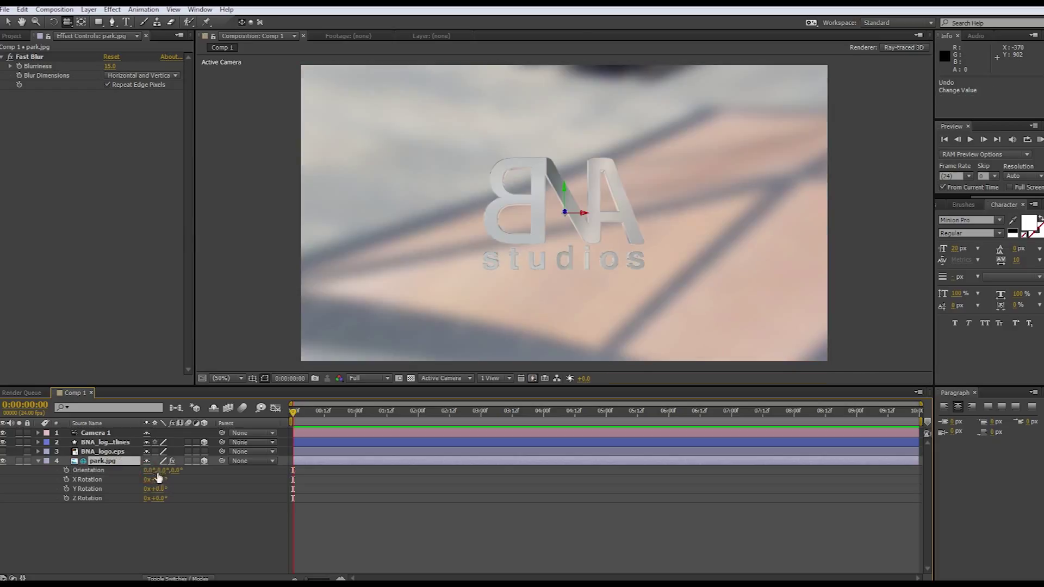
key("ctrl+shift+z")
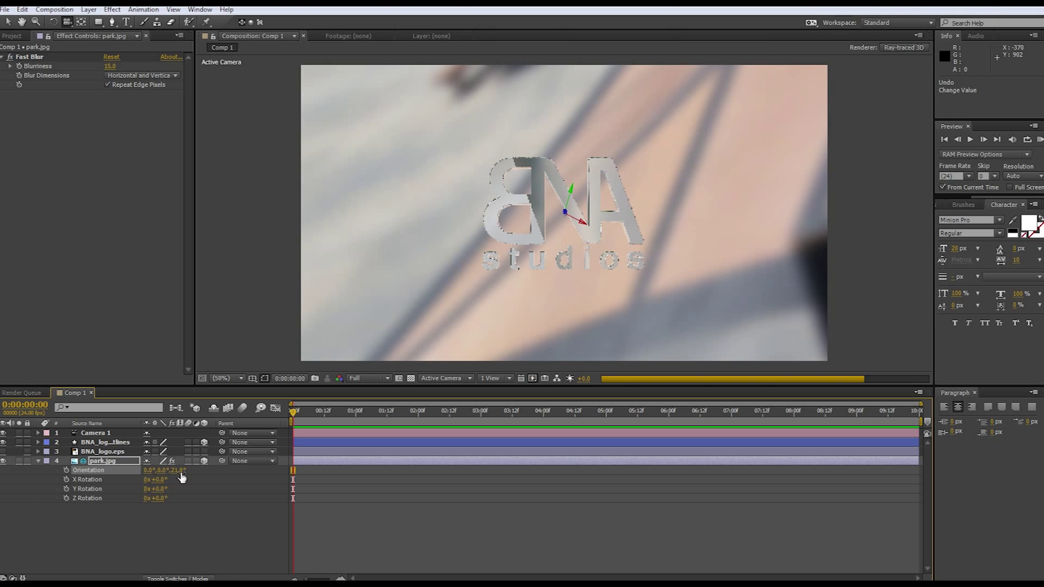
key("ctrl+z")
left_click_drag(161, 471, 184, 471)
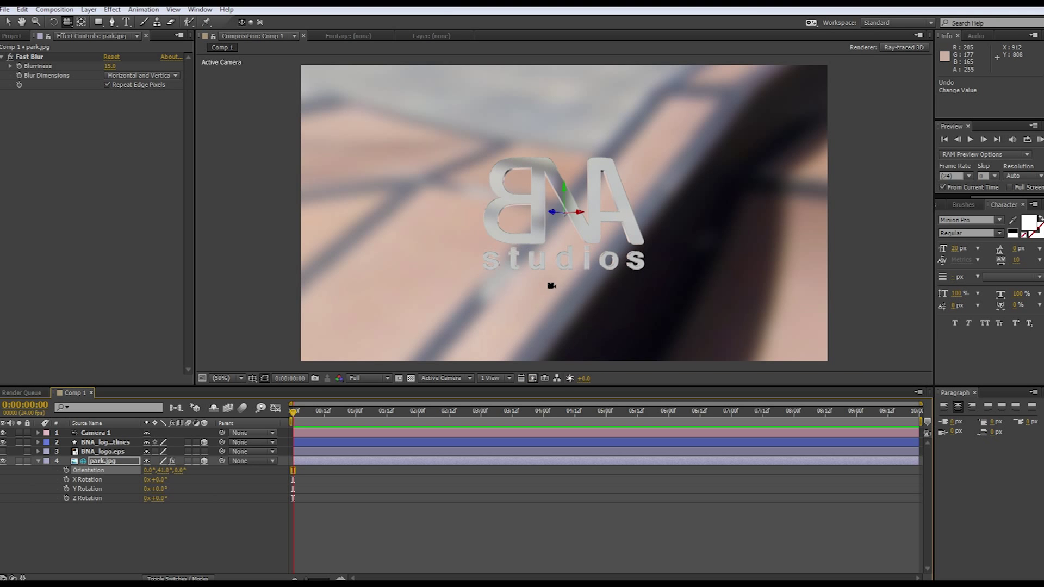
left_click_drag(551, 285, 744, 300)
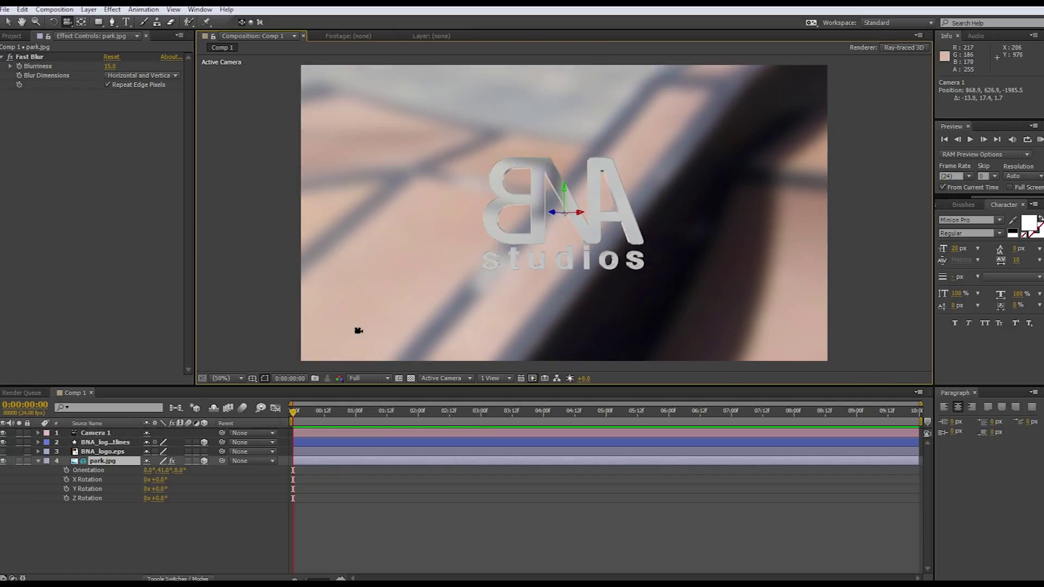
- Set park.jpg's Appears in Reflections option to Only, leaving the logo on black
left_click(38, 461)
left_click(37, 460)
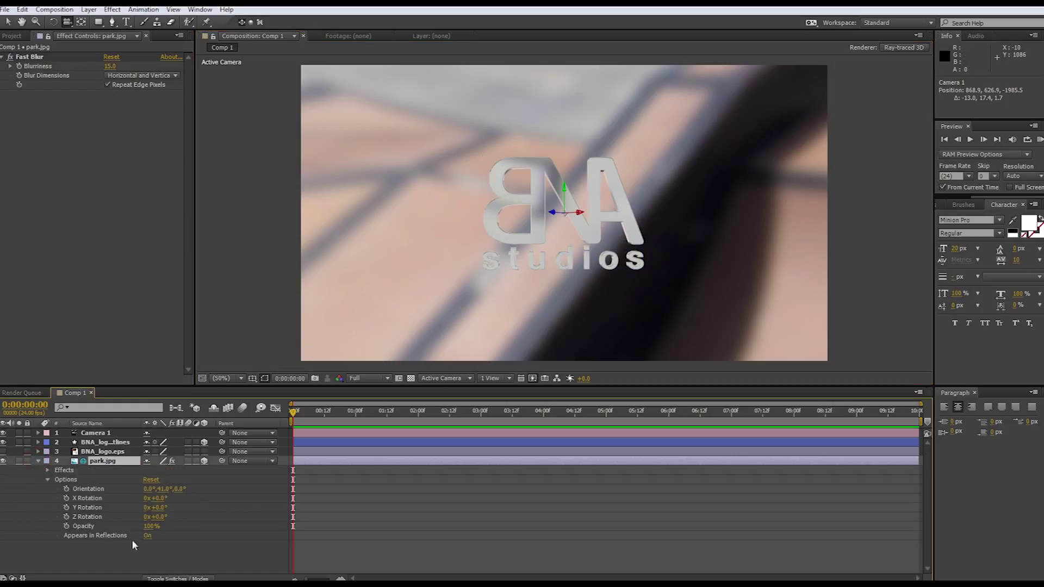
left_click(78, 536)
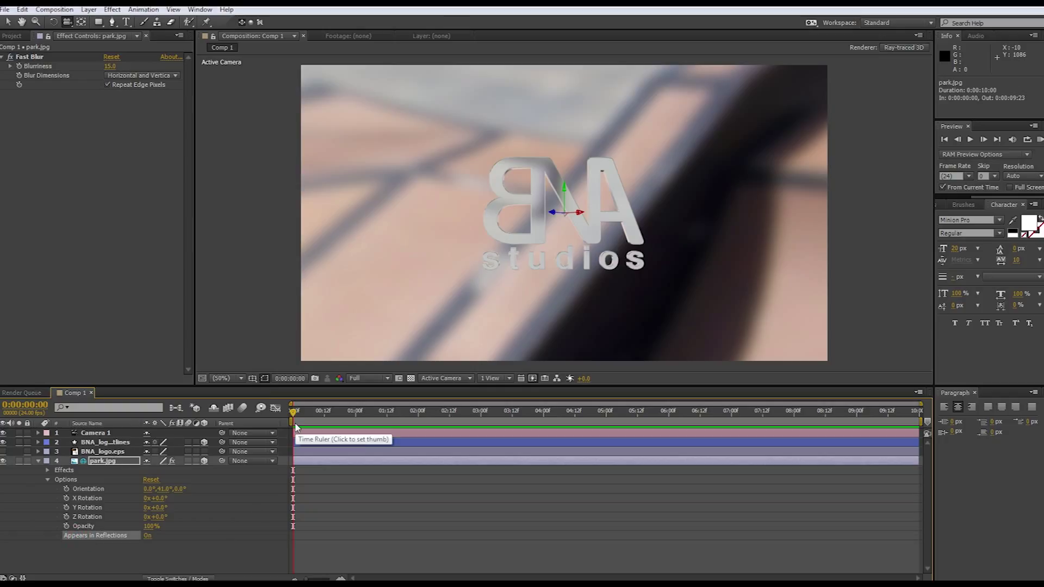
left_click(149, 536)
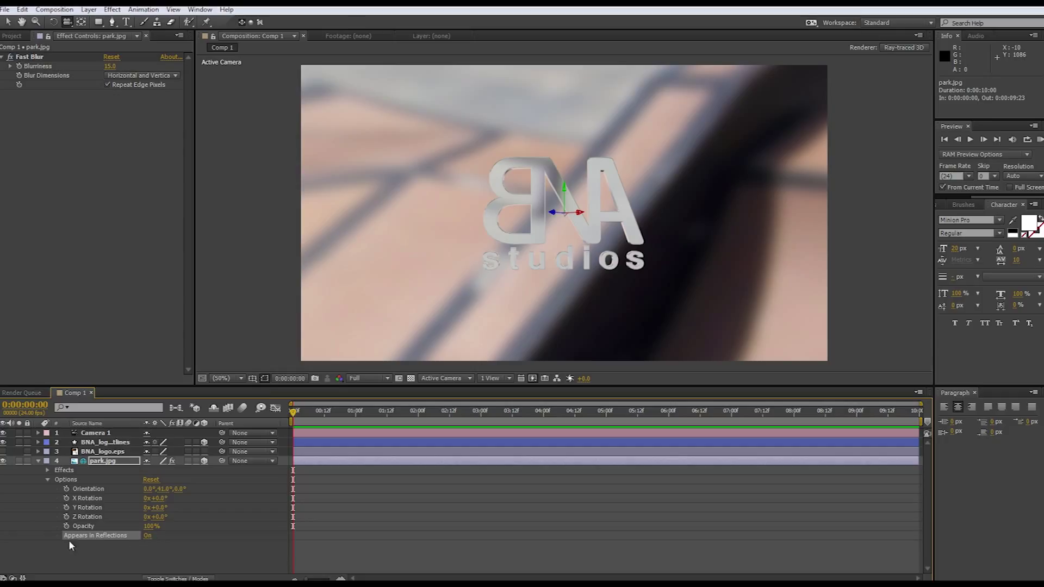
left_click(147, 538)
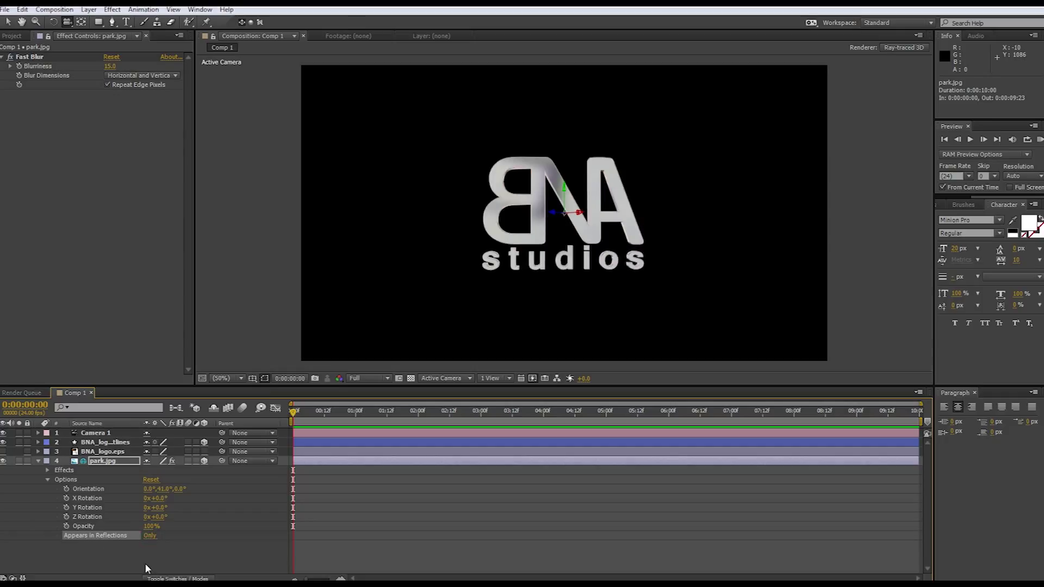
left_click(38, 461)
mouse_move(497, 297)
left_mouse_down()
mouse_move(565, 298)
mouse_move(467, 316)
mouse_move(435, 338)
mouse_move(380, 310)
mouse_move(402, 291)
mouse_move(510, 286)
left_mouse_up()
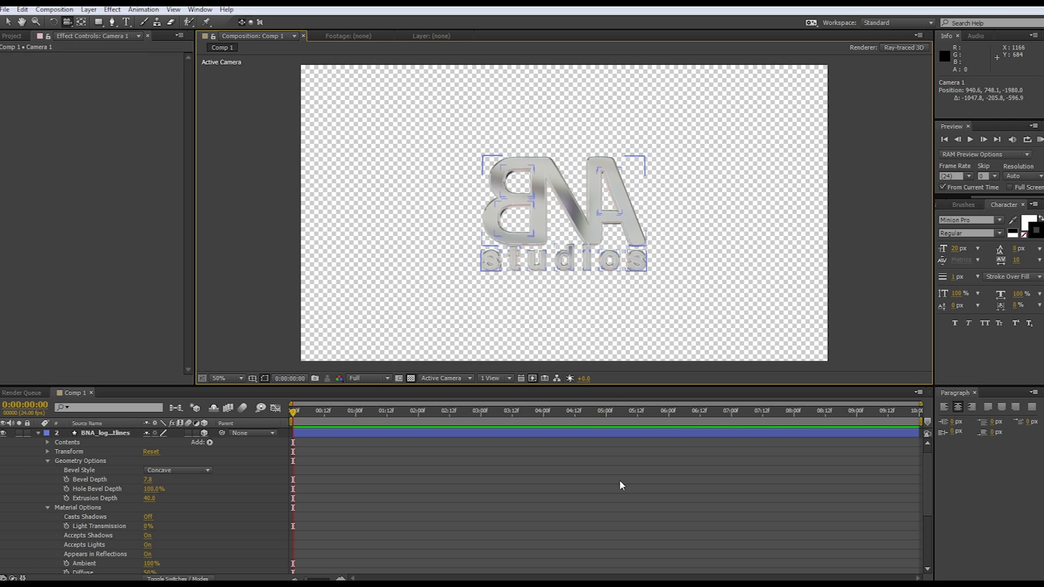
- Orbit the camera to inspect the extruded metallic logo from an edge-on angle
left_click(622, 484)
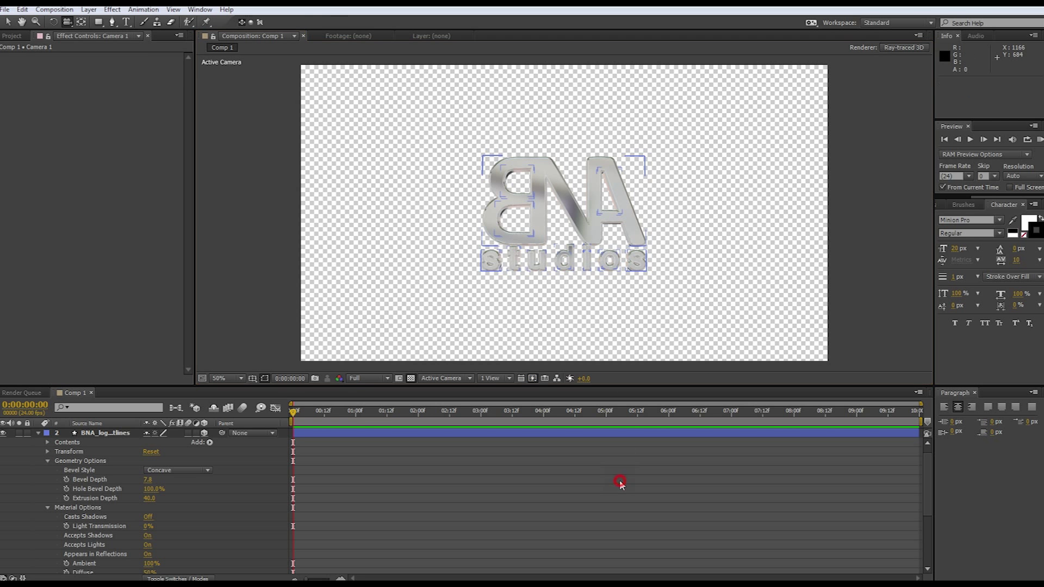
left_click_drag(547, 279, 538, 303)
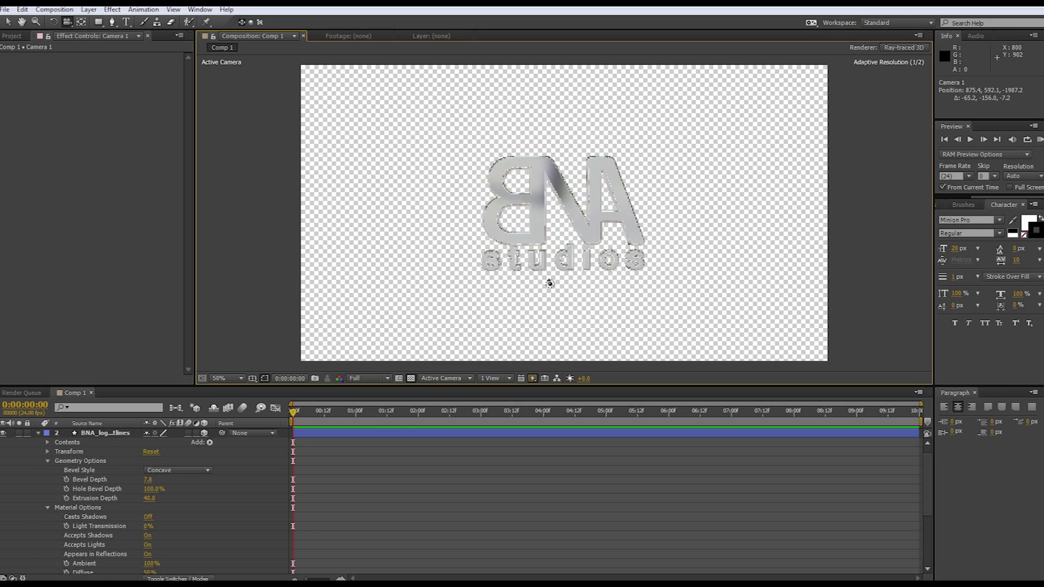
left_click_drag(544, 286, 544, 287)
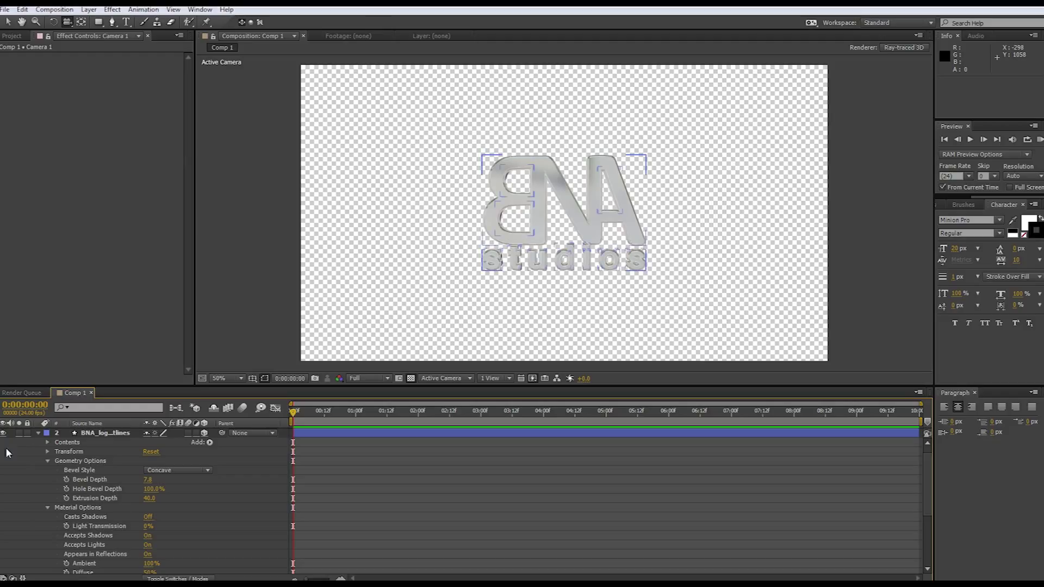
left_click(38, 433)
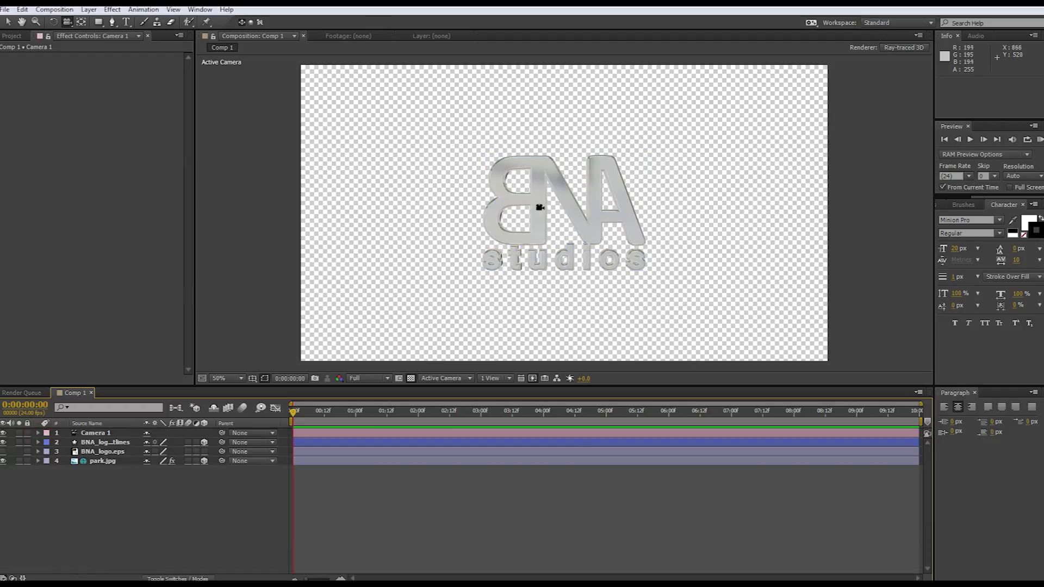
mouse_move(536, 259)
left_mouse_down()
mouse_move(654, 259)
mouse_move(724, 240)
mouse_move(560, 256)
mouse_move(559, 236)
mouse_move(457, 244)
mouse_move(489, 275)
mouse_move(563, 245)
mouse_move(643, 249)
mouse_move(543, 256)
left_mouse_up()
left_click(47, 471)
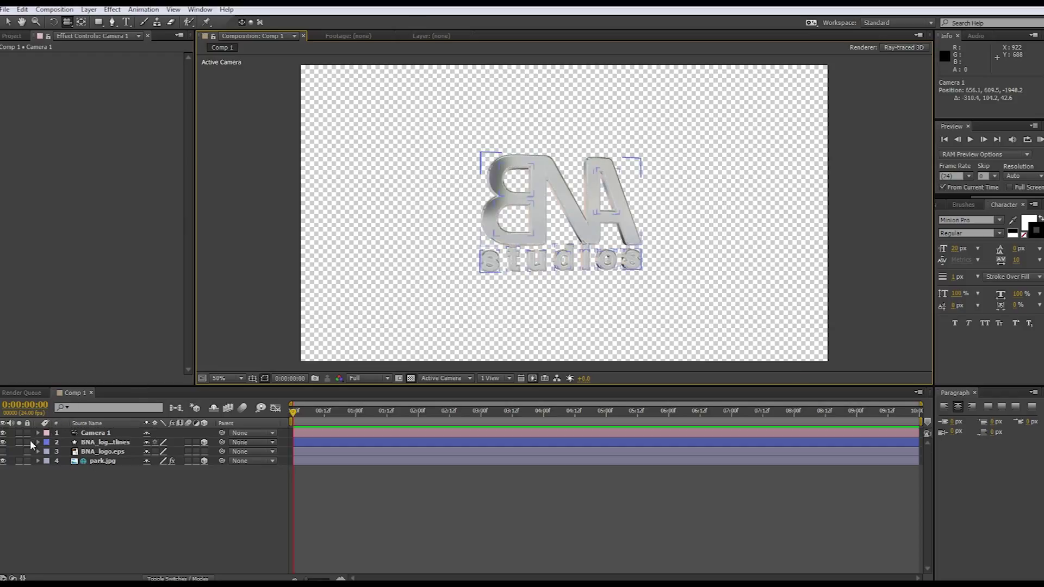
- Turn off visibility of the logo and park.jpg layers, leaving an empty canvas
left_click(3, 461)
left_click(3, 452)
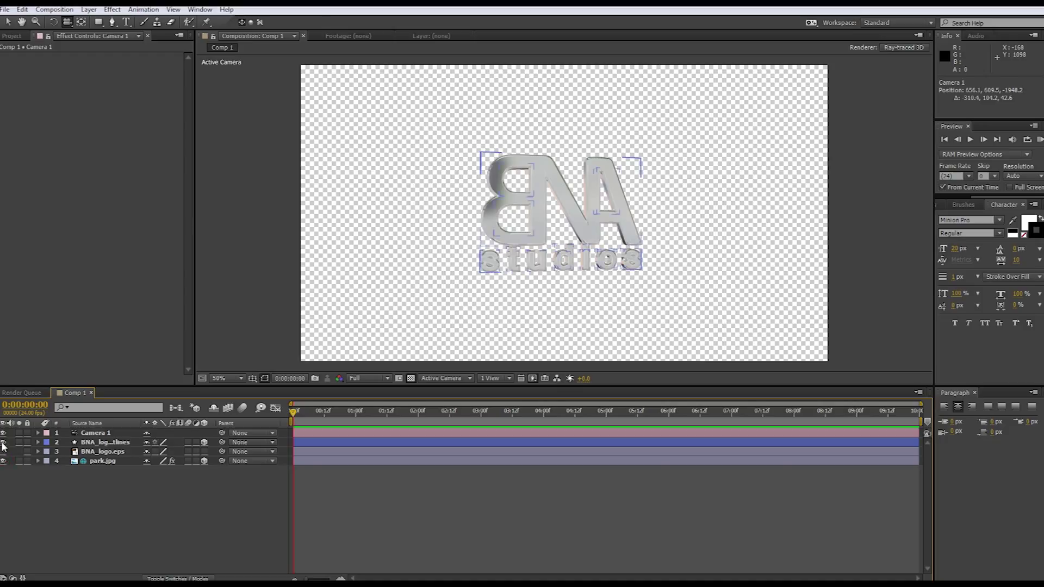
left_click(2, 461)
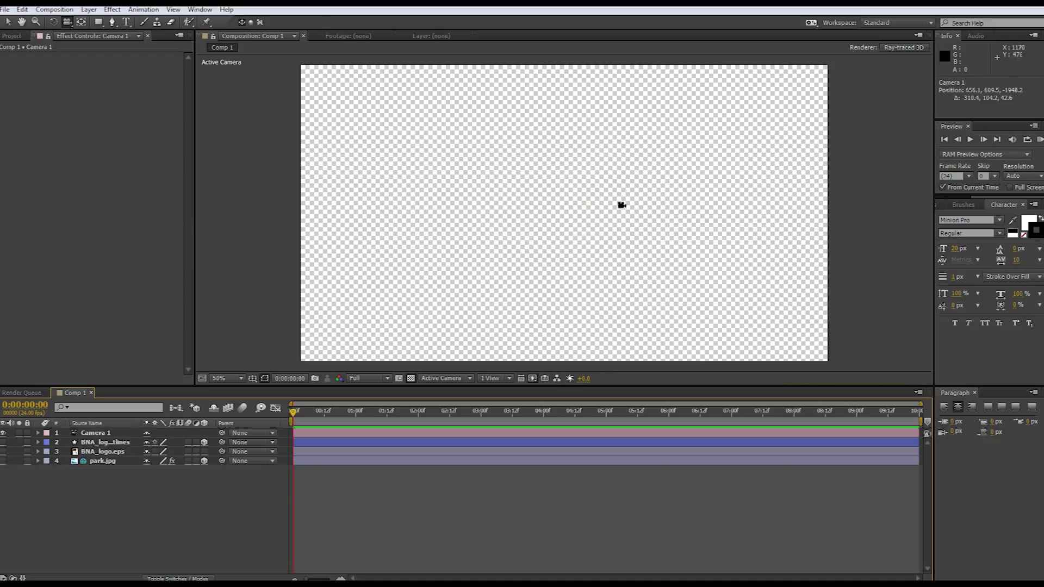
- Create a new text layer reading 'BNA STUDIOS' at 162 px font size
key("t")
key("v")
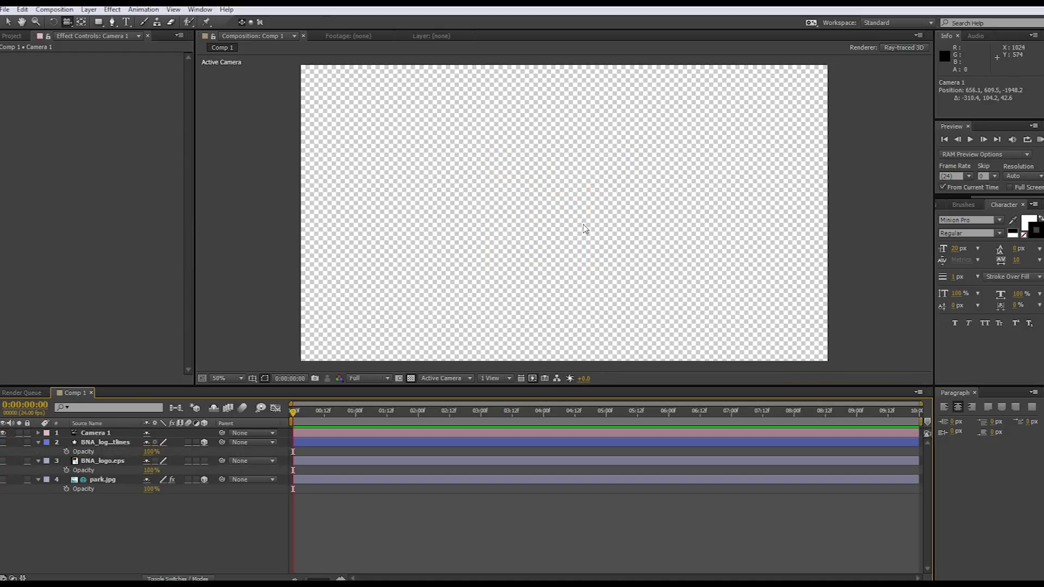
key("ctrl+t")
left_click(502, 165)
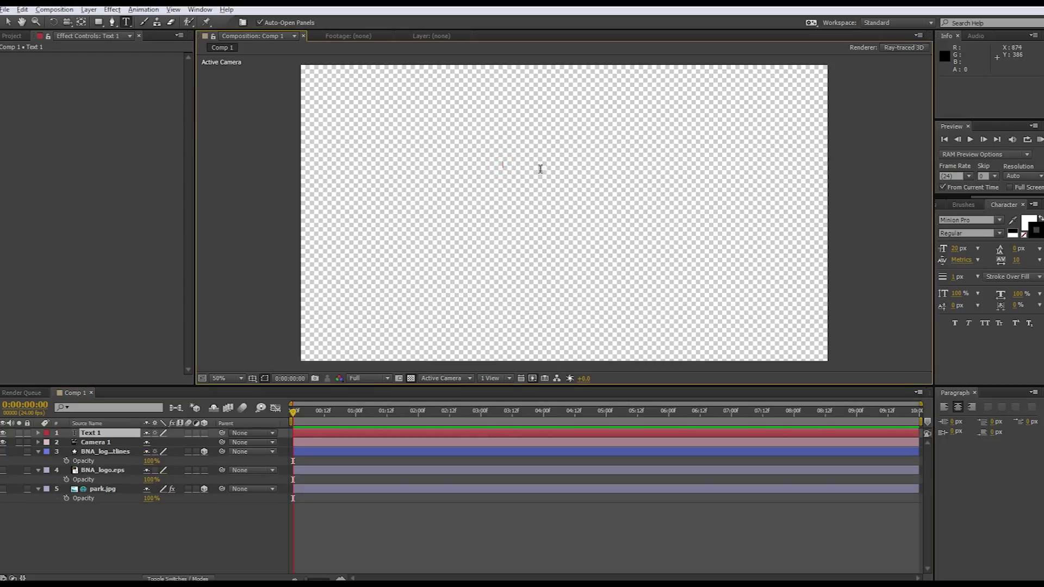
key("alt")
left_click(955, 249)
type("162")
key("Return")
type("BA")
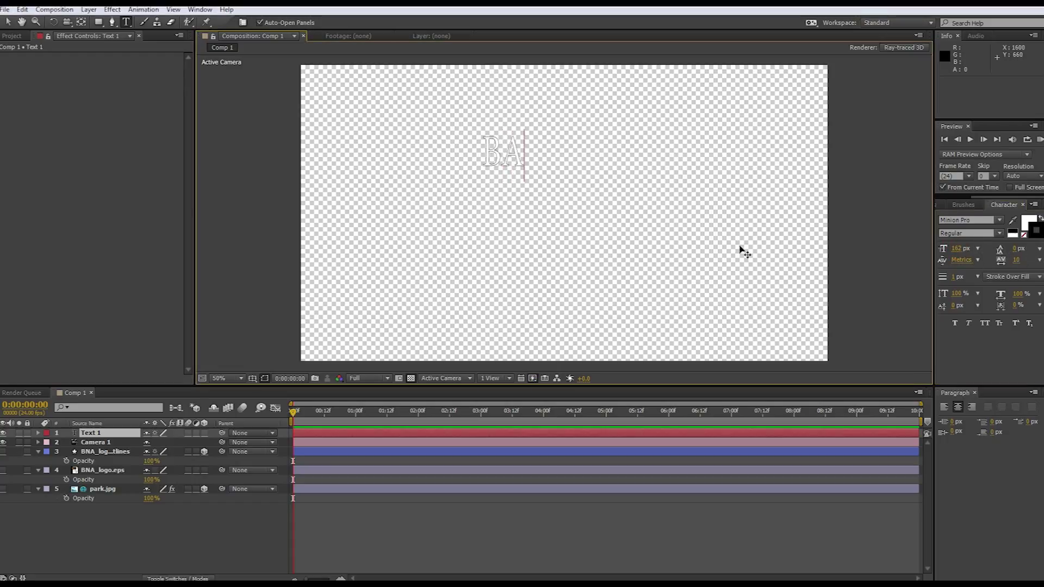
key("BackSpace")
type("NA ST")
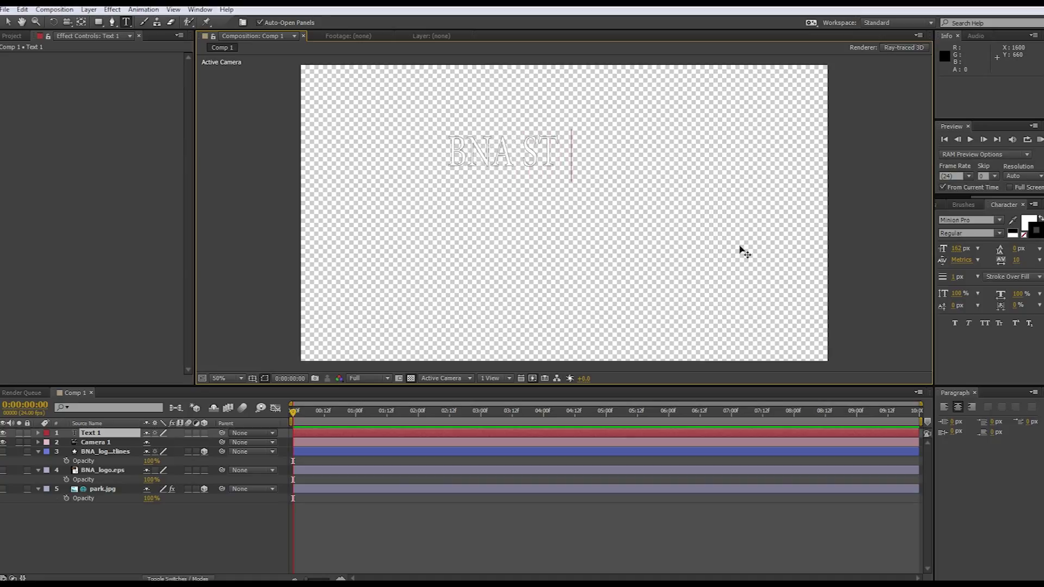
type("UDIOS")
- Set the BNA STUDIOS text to Calibri and choose its fill colour
key("ctrl+a")
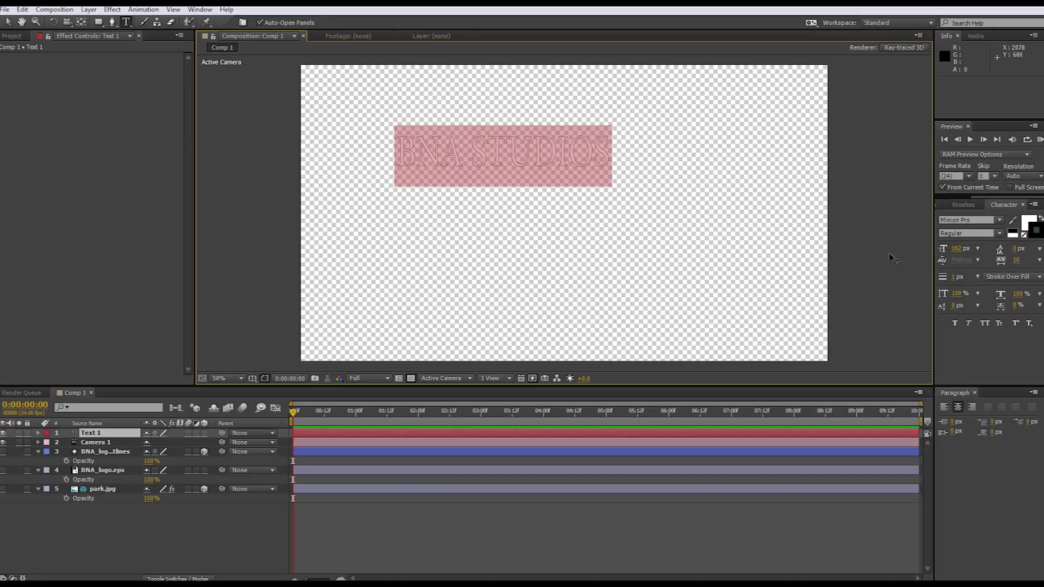
left_click(978, 219)
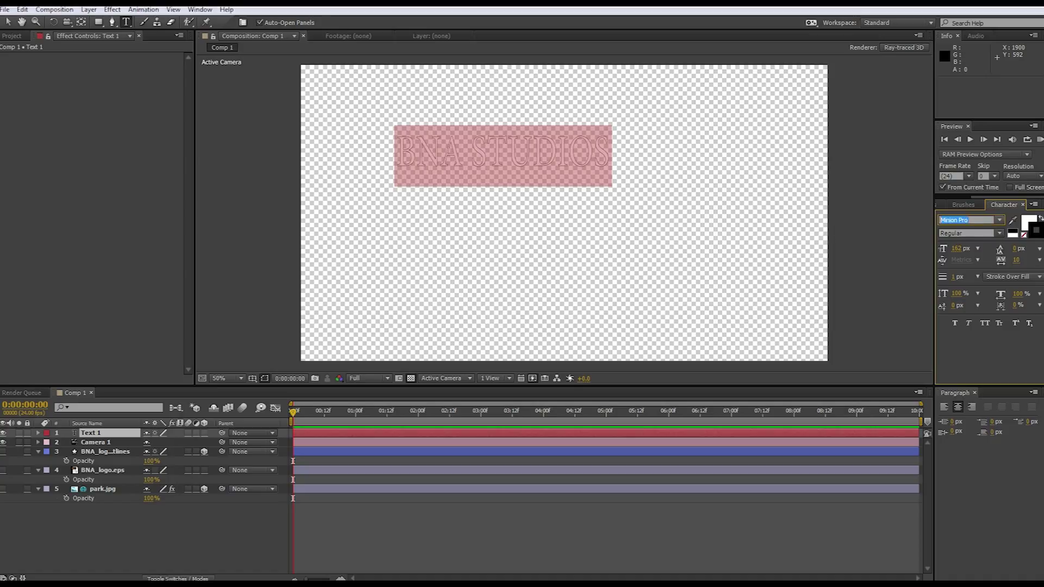
type("Calibri")
key("Return")
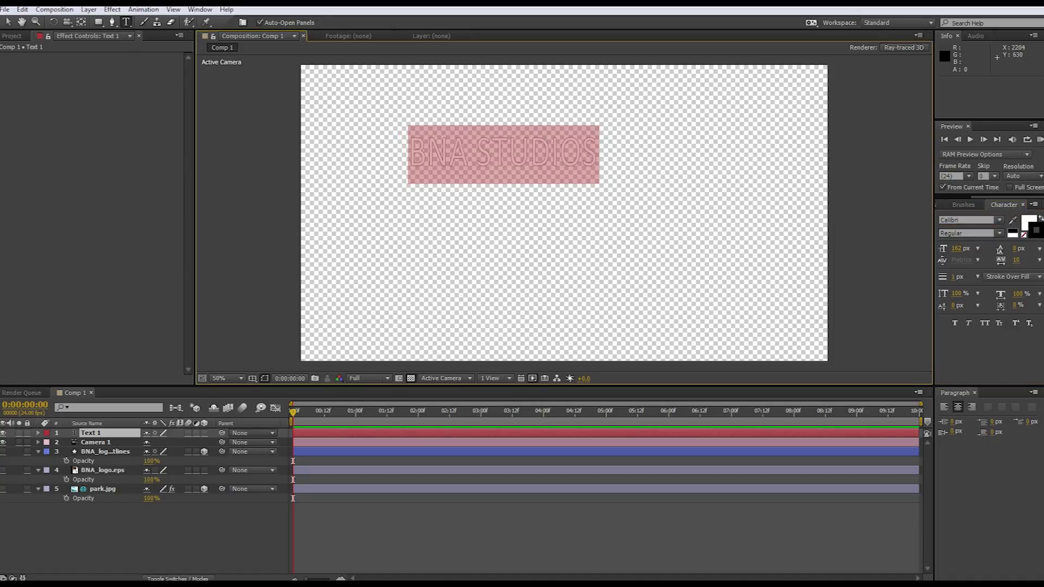
left_click(1036, 230)
left_click_drag(324, 317, 142, 175)
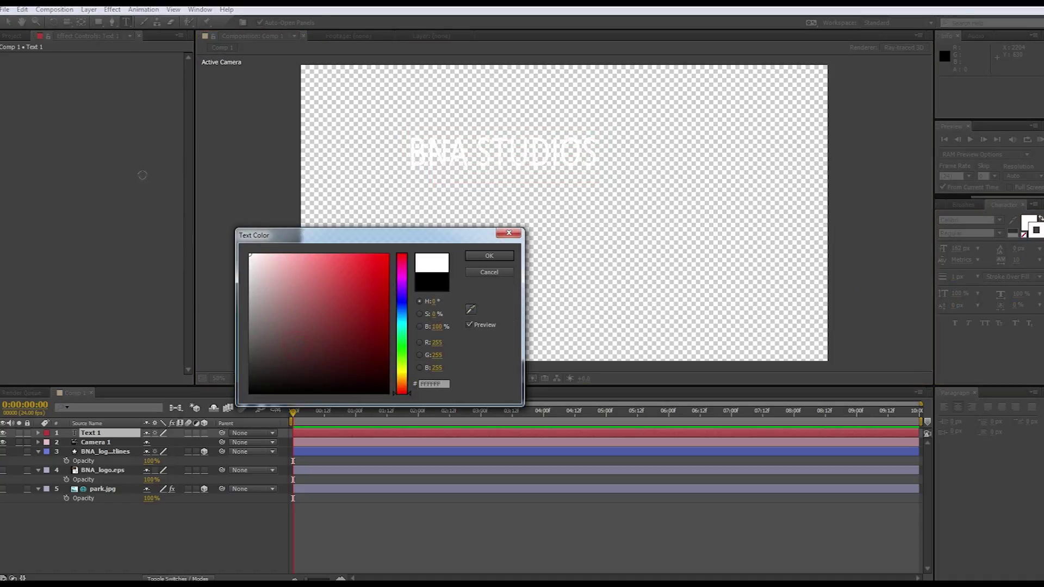
left_click_drag(284, 322, 249, 394)
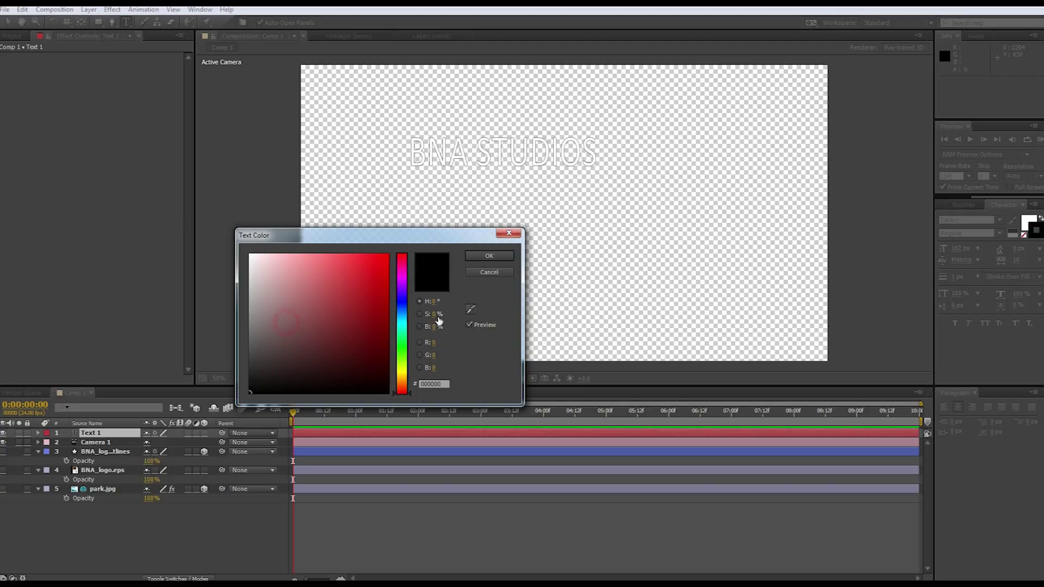
left_click(493, 258)
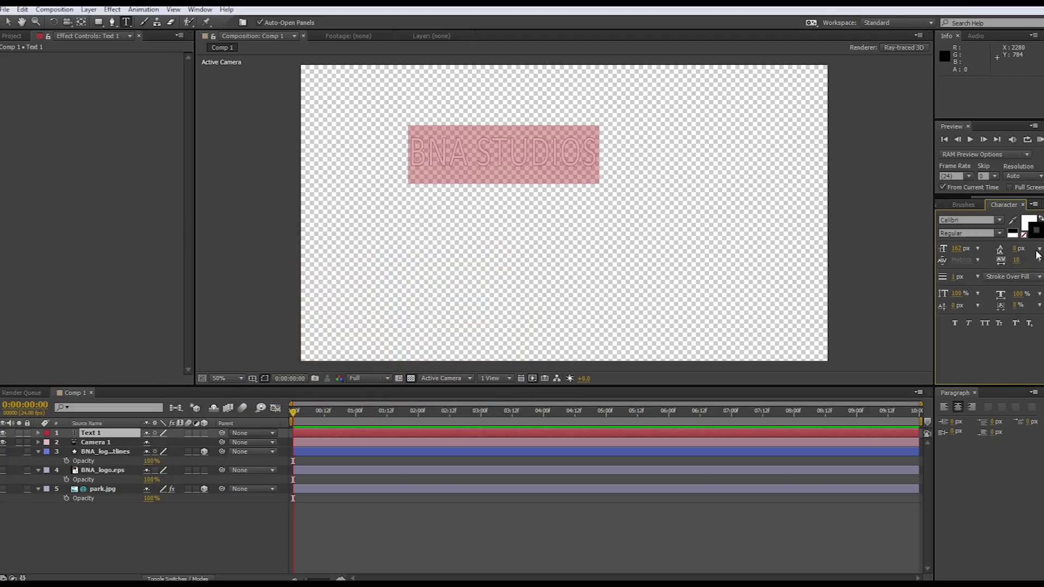
- Set tracking to 43, enlarge the text to about 271 px, and move it toward centre
left_click_drag(1014, 259, 1027, 260)
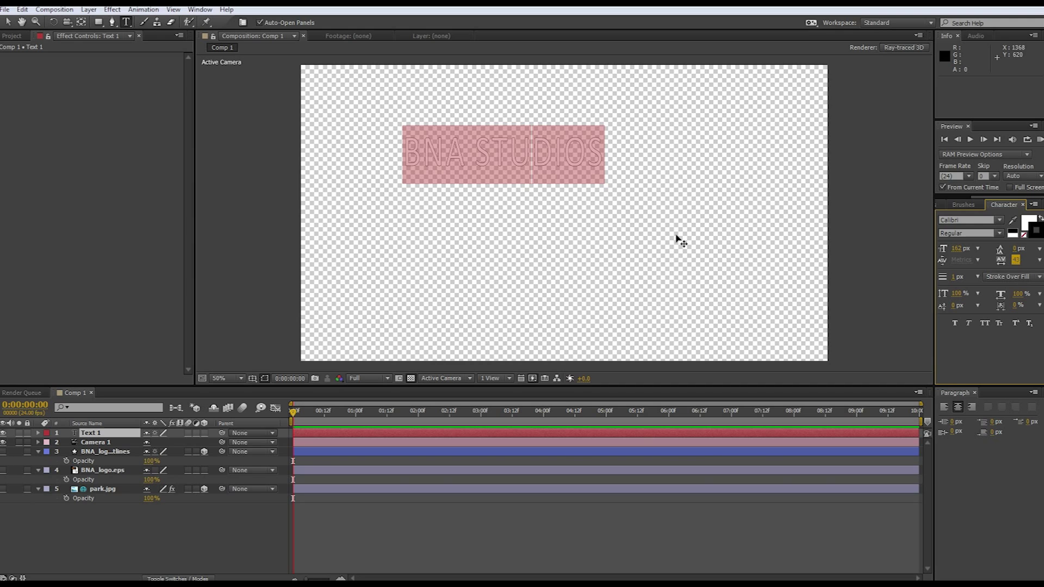
left_click(584, 155)
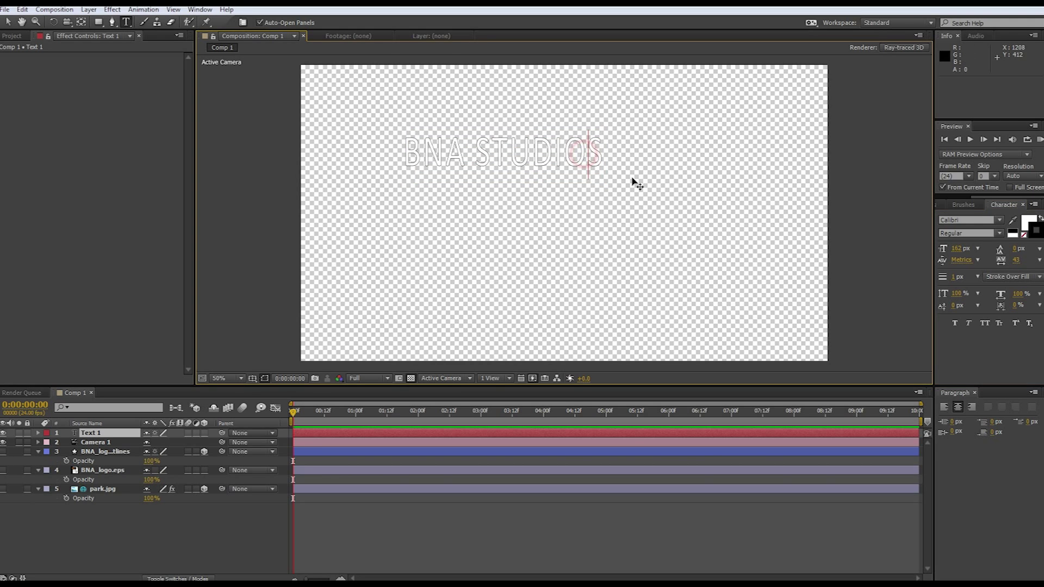
key("ctrl+a")
left_click_drag(953, 253, 728, 299)
left_click(577, 506)
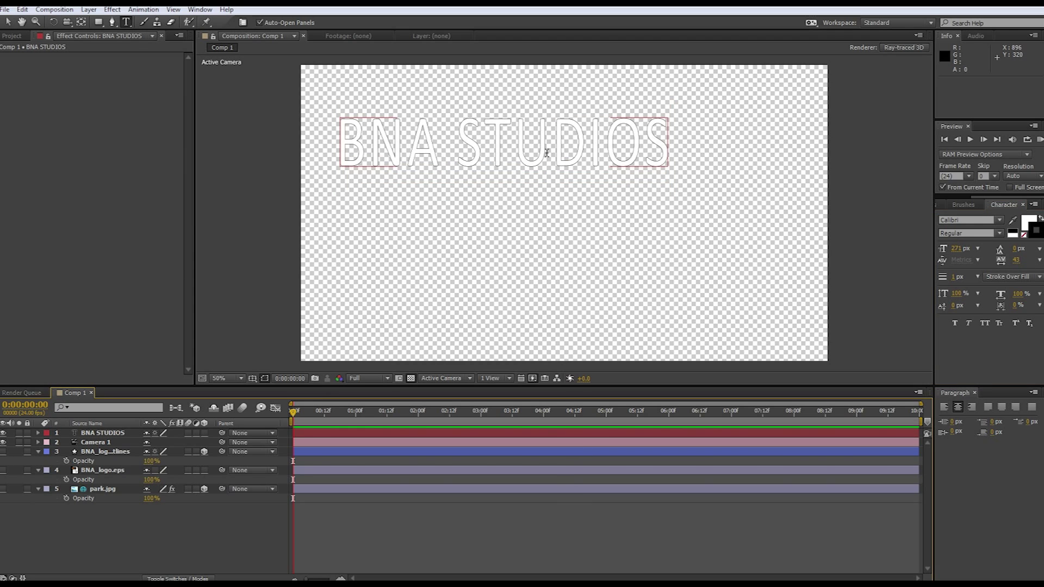
key("v")
left_click_drag(562, 156, 619, 228)
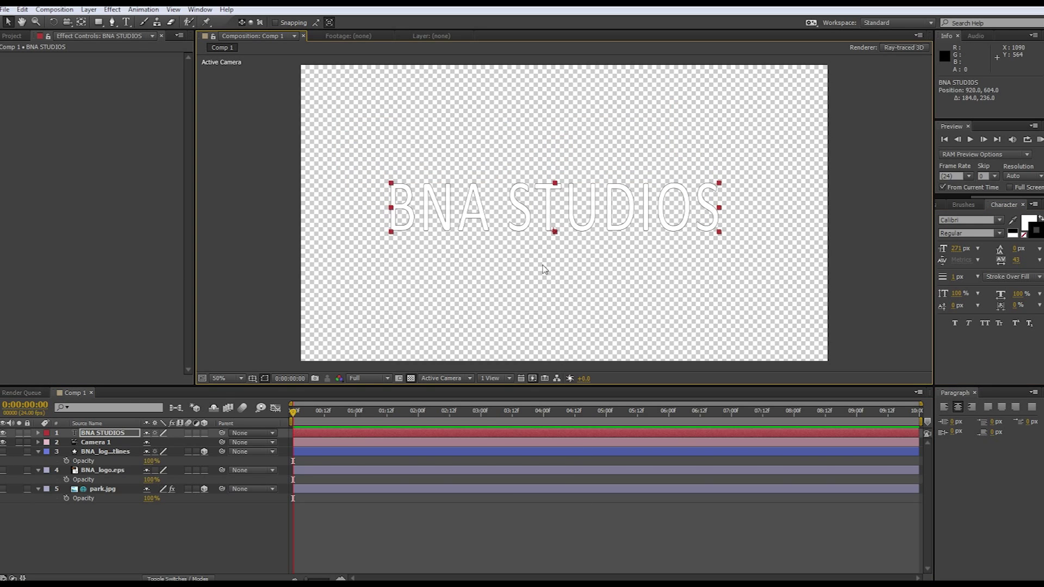
- Make BNA STUDIOS a 3D layer with Extrusion Depth 40 and orbit to check it
left_click(204, 432)
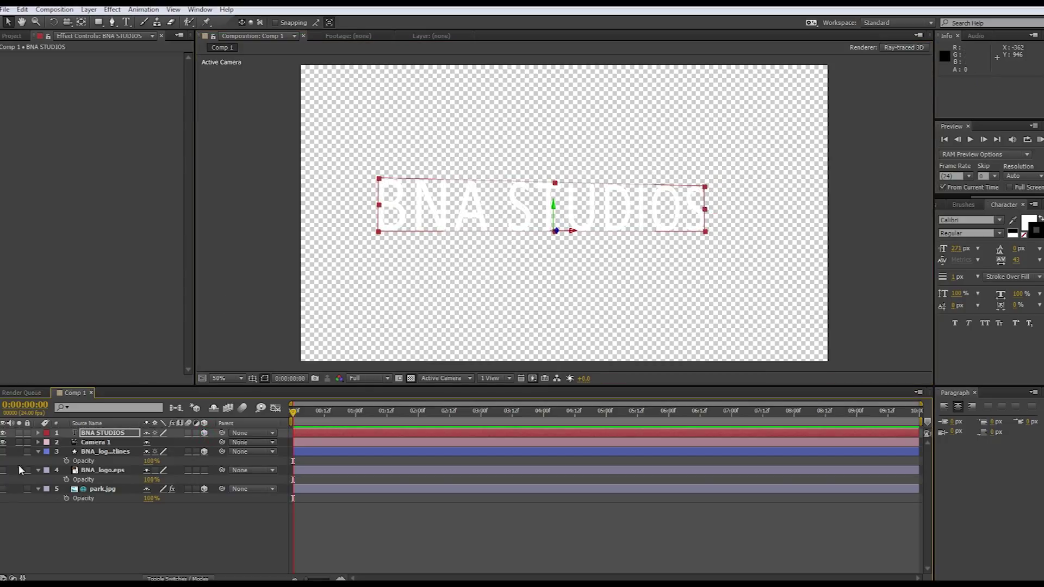
left_click(38, 433)
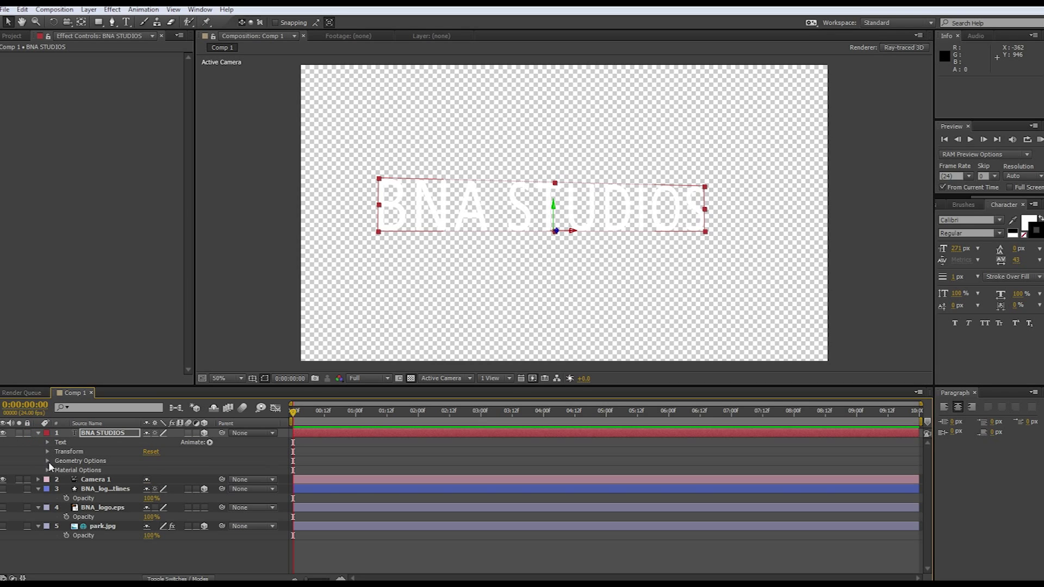
left_click(47, 461)
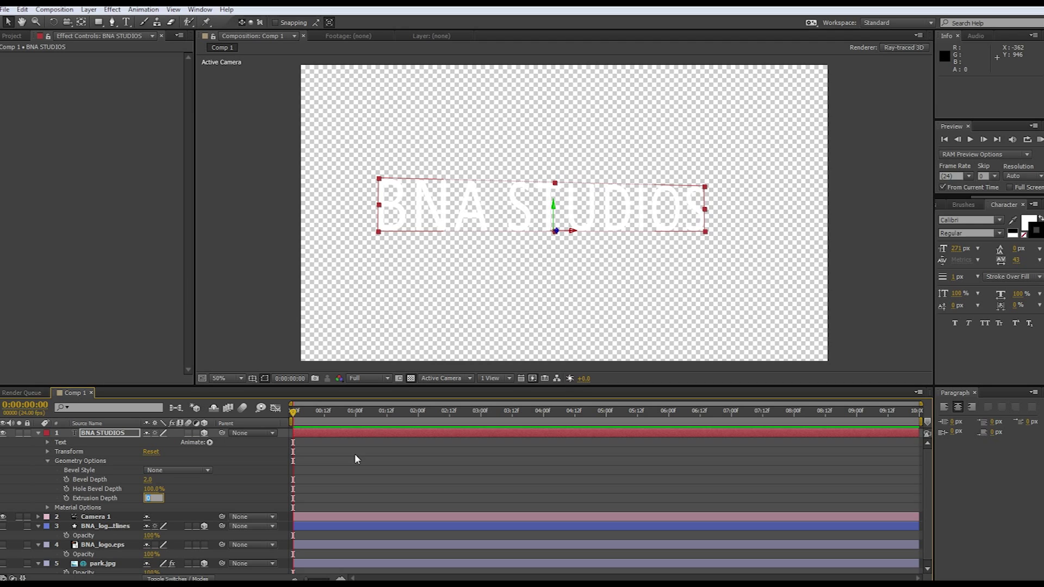
type("40")
key("Return")
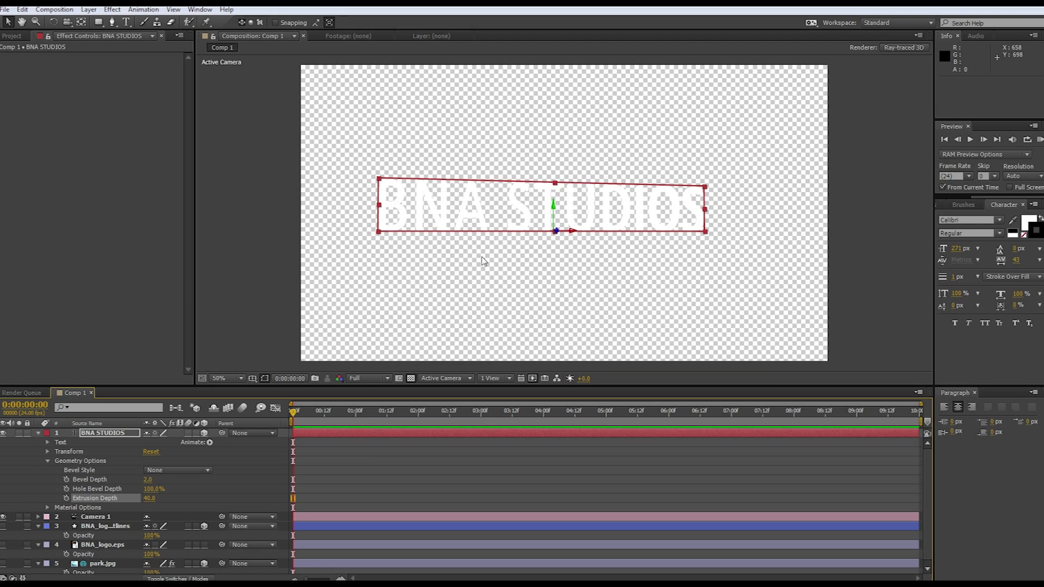
key("c")
left_click_drag(478, 261, 457, 275)
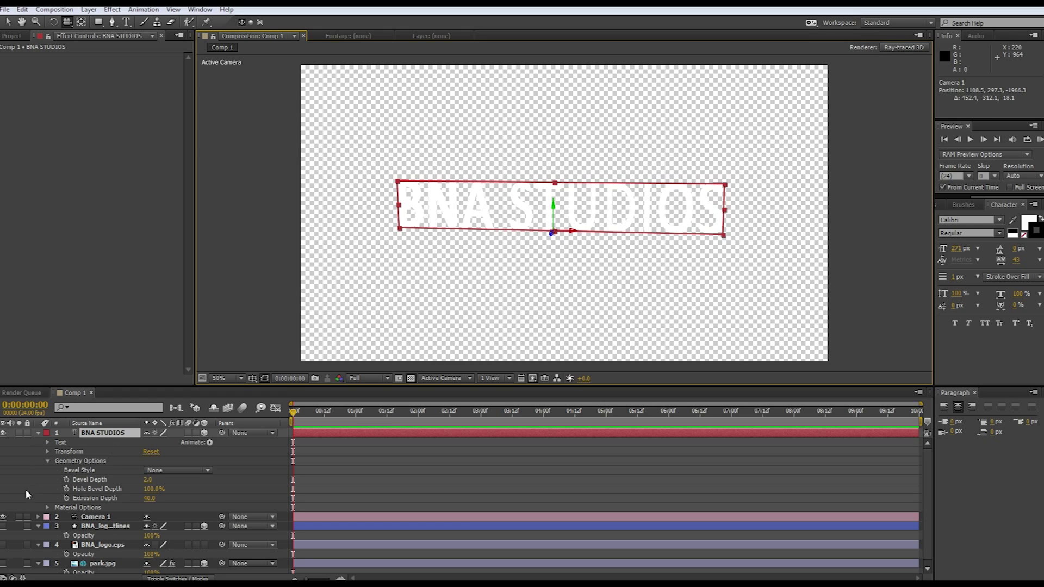
left_click(38, 433)
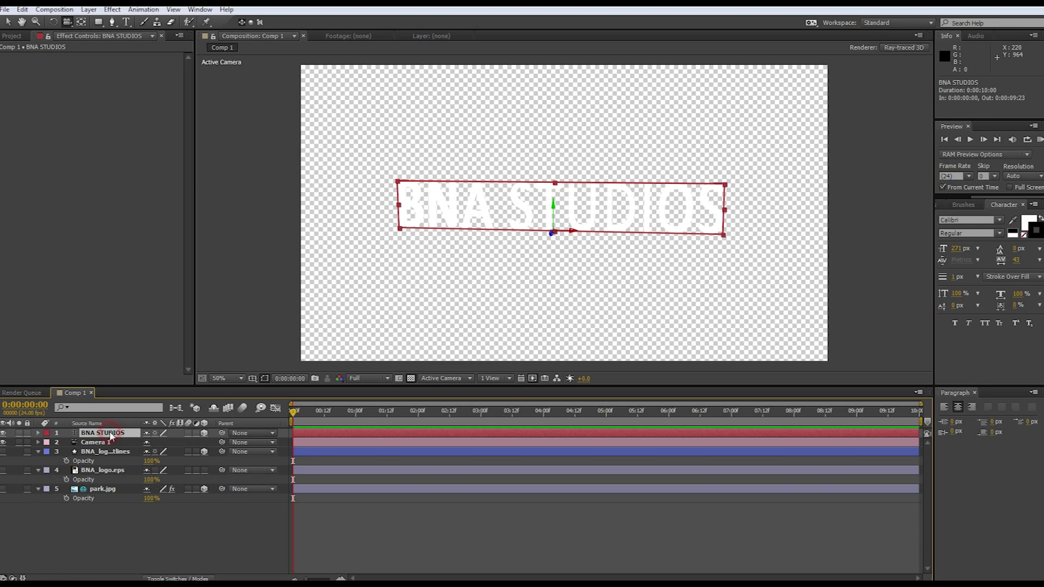
- Delete the BNA STUDIOS text layer, show park.jpg and the extruded logo, and hide the flat EPS logo
key("Delete")
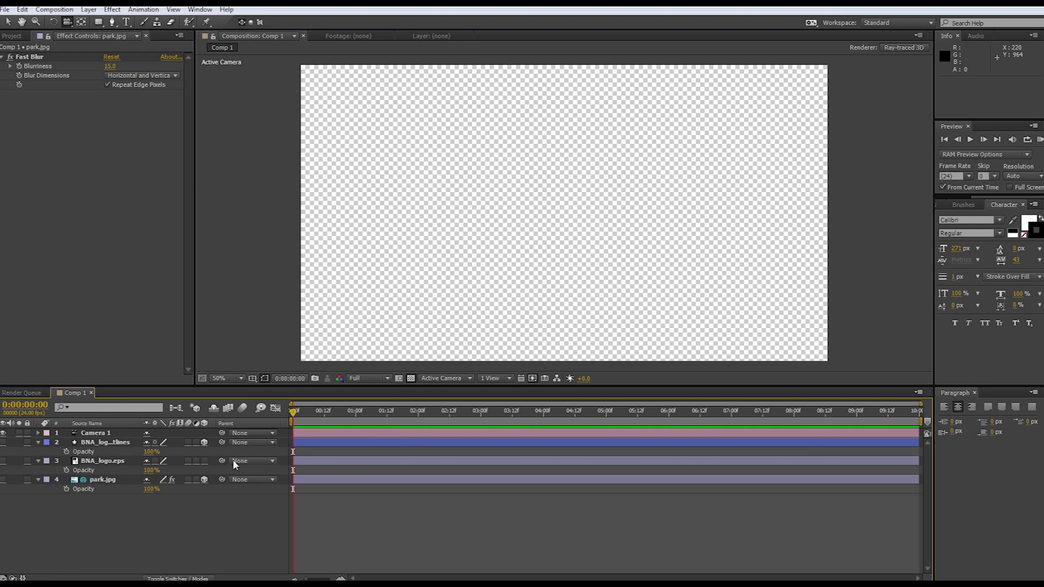
left_click(38, 480)
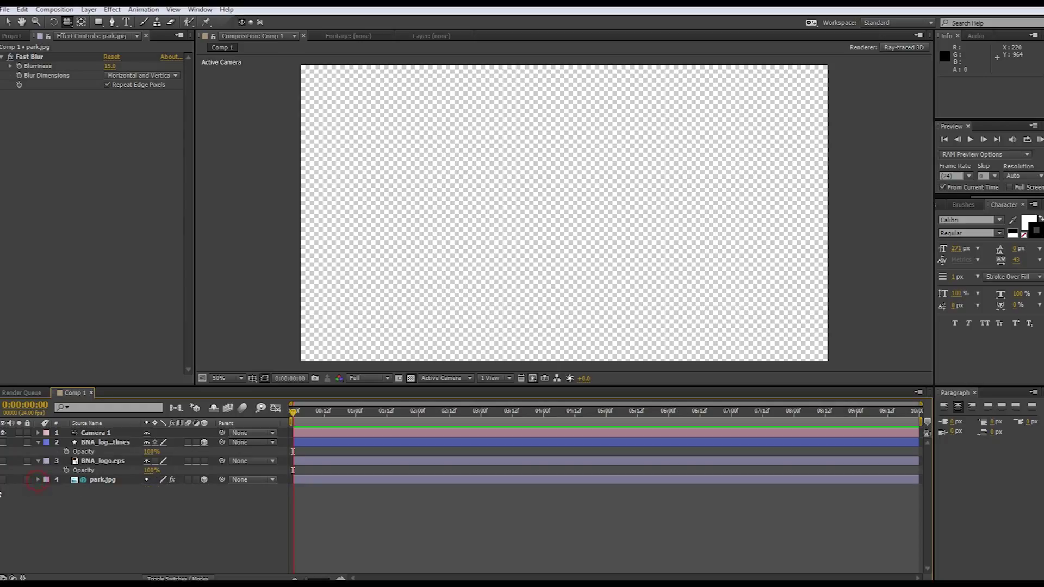
left_click(3, 480)
left_click(4, 460)
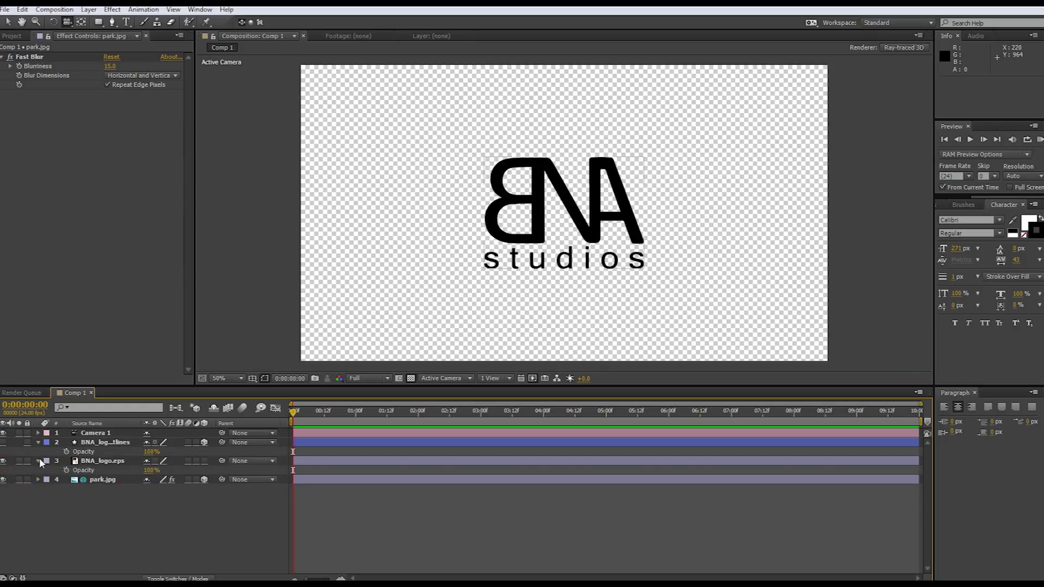
left_click(3, 460)
left_click(3, 442)
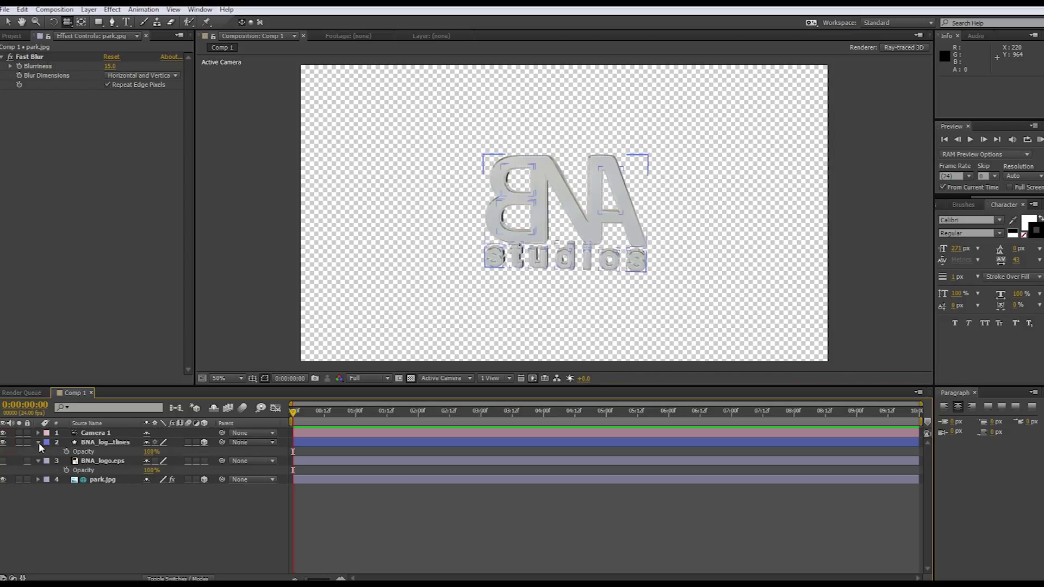
- Collapse both logo layers, then select and expand the extruded logo outlines layer
left_click(38, 442)
left_click(38, 451)
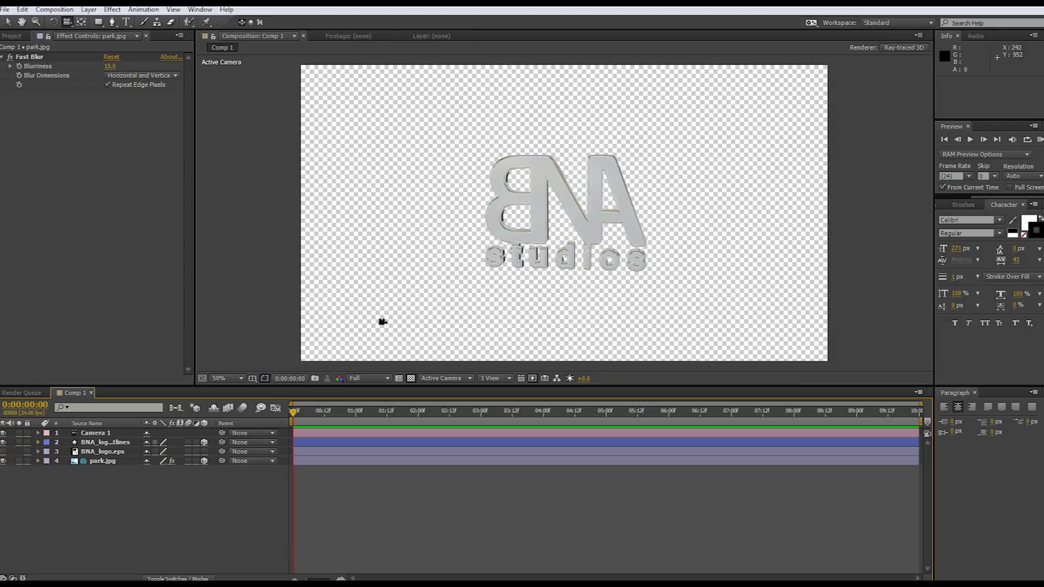
left_click(87, 442)
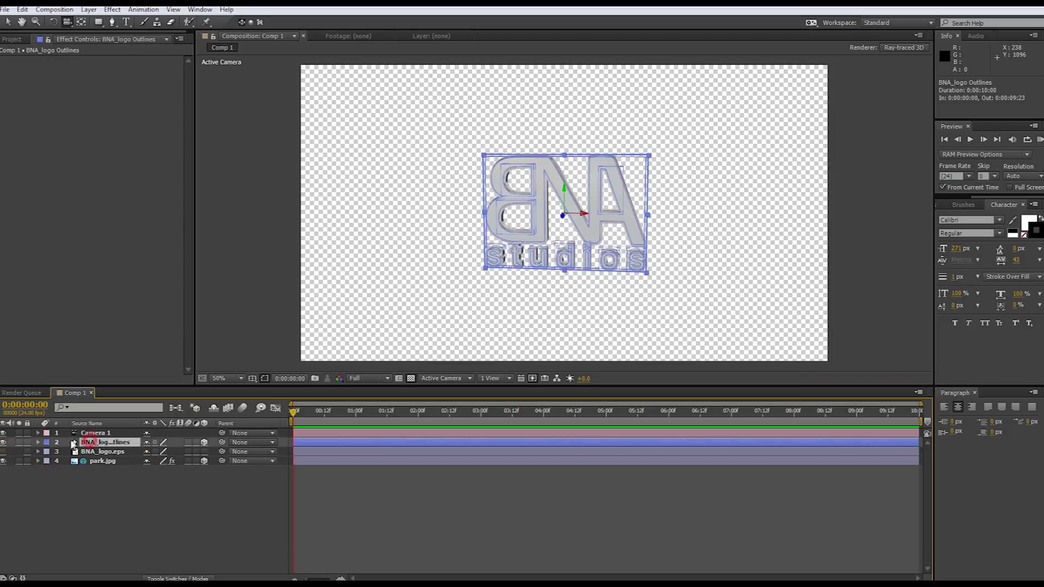
left_click(39, 442)
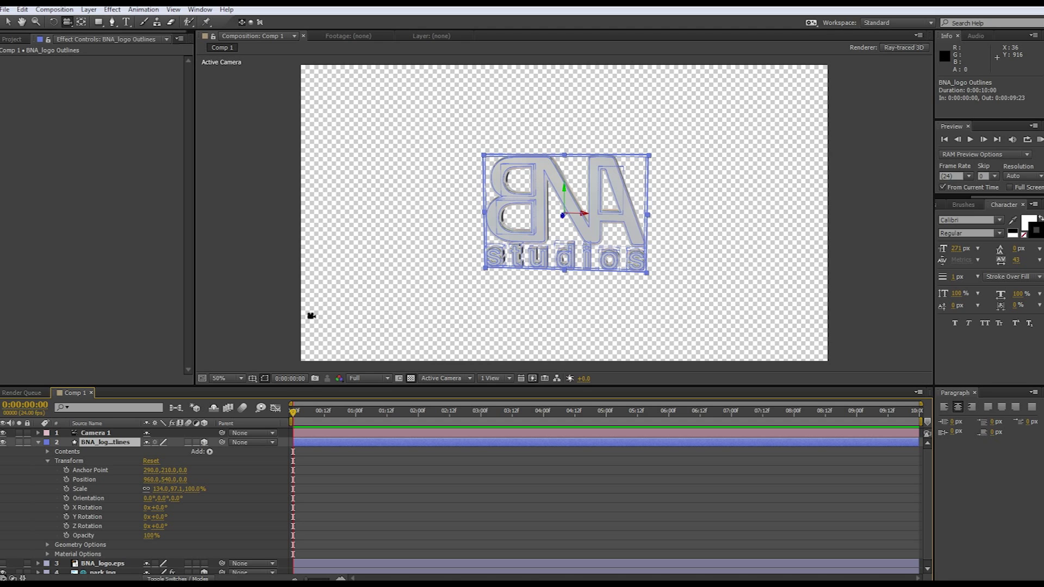
- Expand the logo layer's Geometry Options and Contents to reveal Groups 1–9
mouse_move(416, 299)
left_mouse_down()
mouse_move(449, 289)
mouse_move(449, 274)
mouse_move(433, 289)
left_mouse_up()
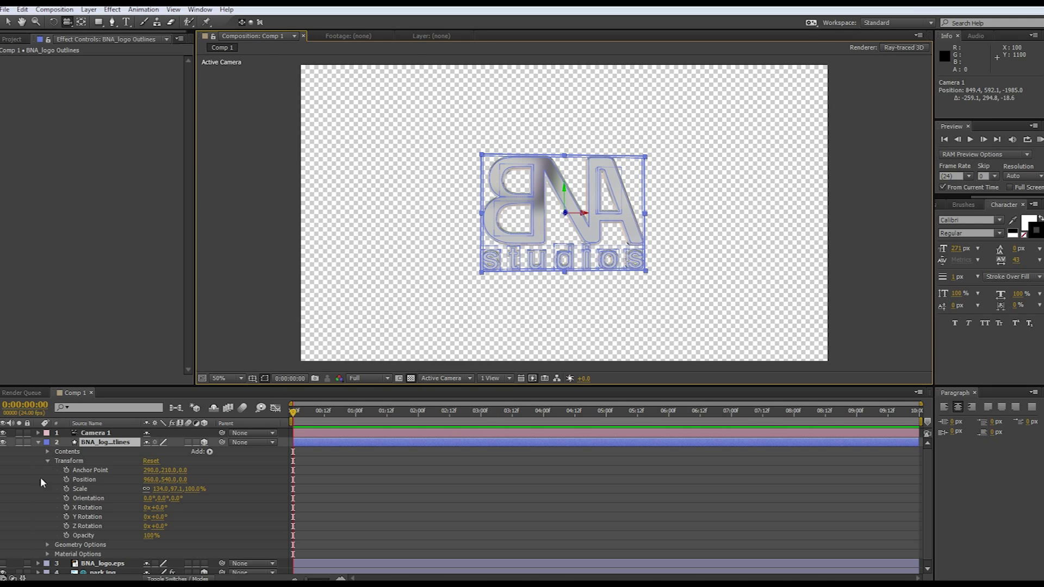
left_click(47, 545)
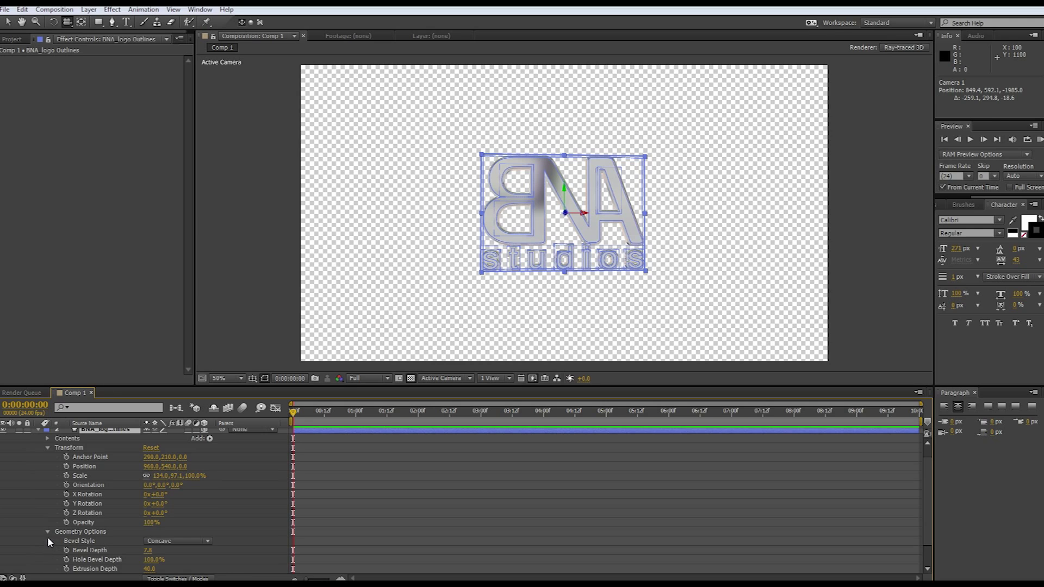
scroll(51, 539, "up", 2)
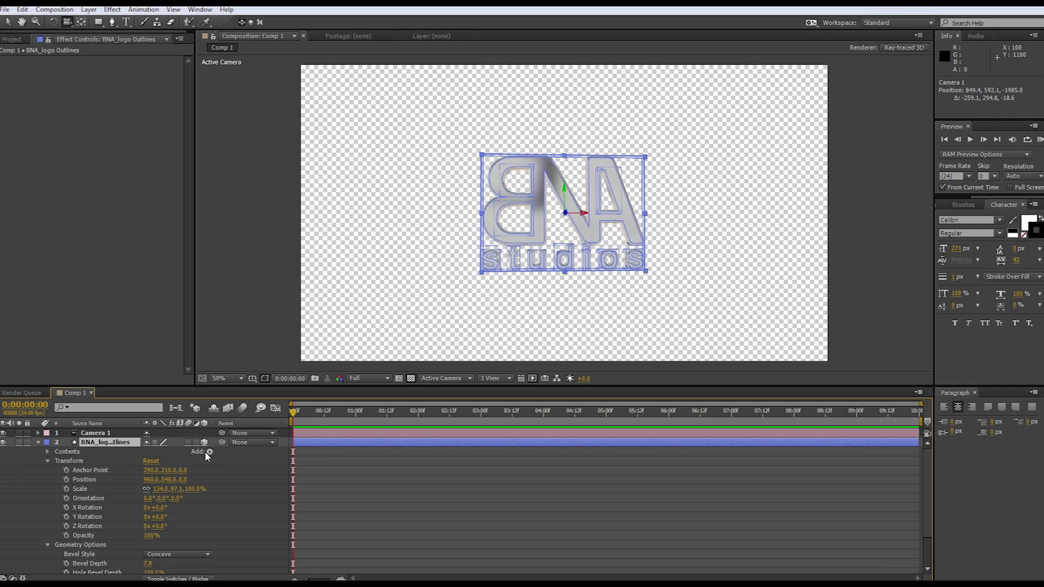
left_click(47, 452)
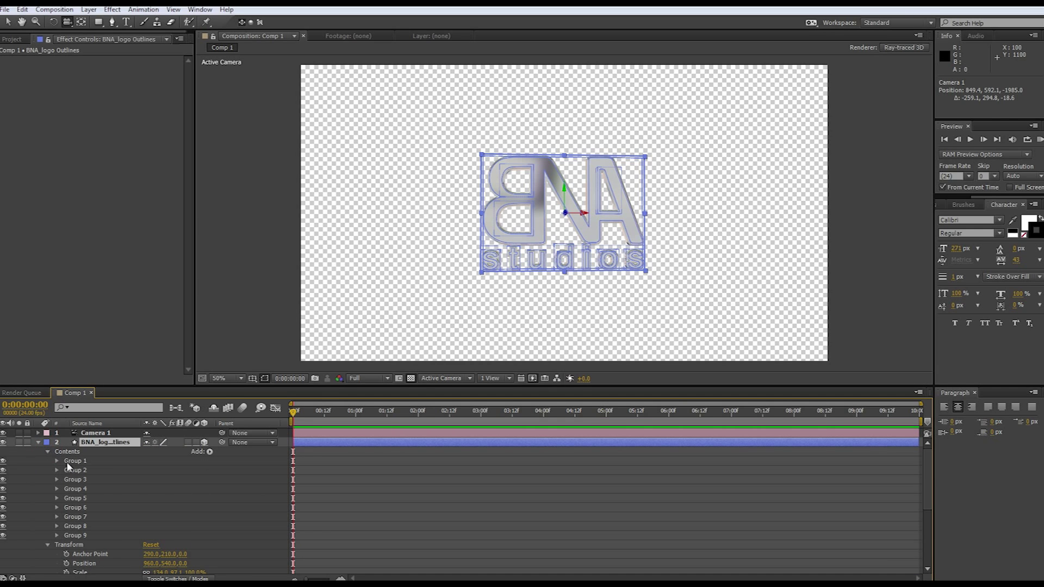
scroll(87, 480, "down", 1)
- Check Groups 2–9 to locate the B, N, A letters in Group 9 and bring up the shape operations list
left_click(81, 460)
left_click(82, 479)
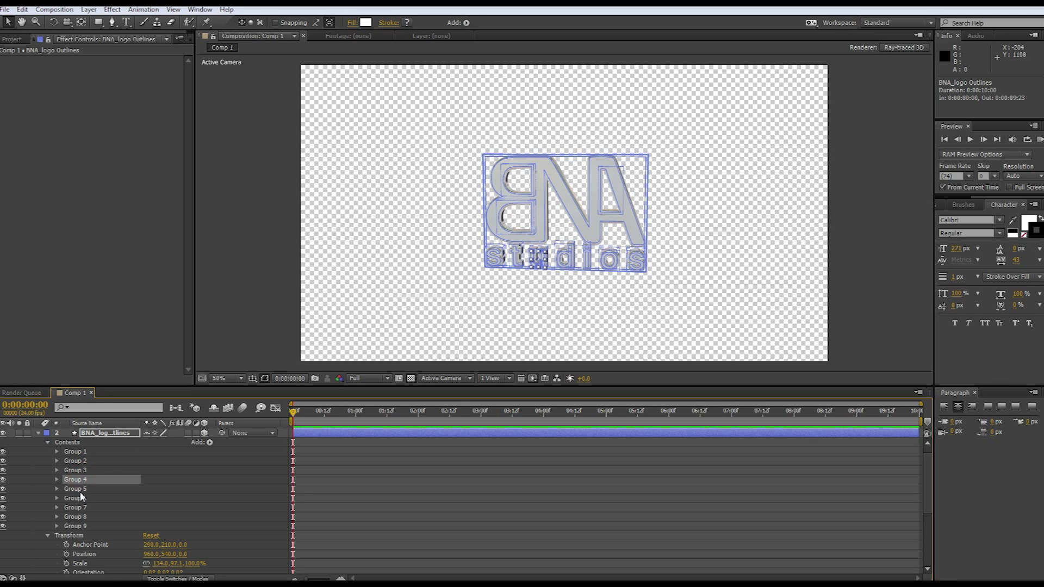
left_click(80, 489)
left_click(80, 498)
left_click(80, 507)
left_click(79, 516)
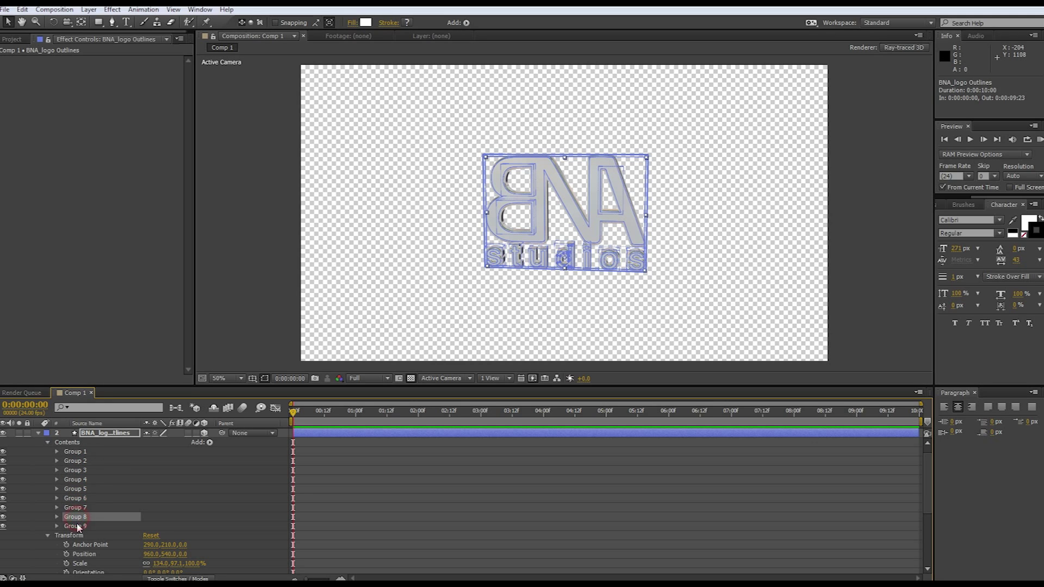
left_click(79, 526)
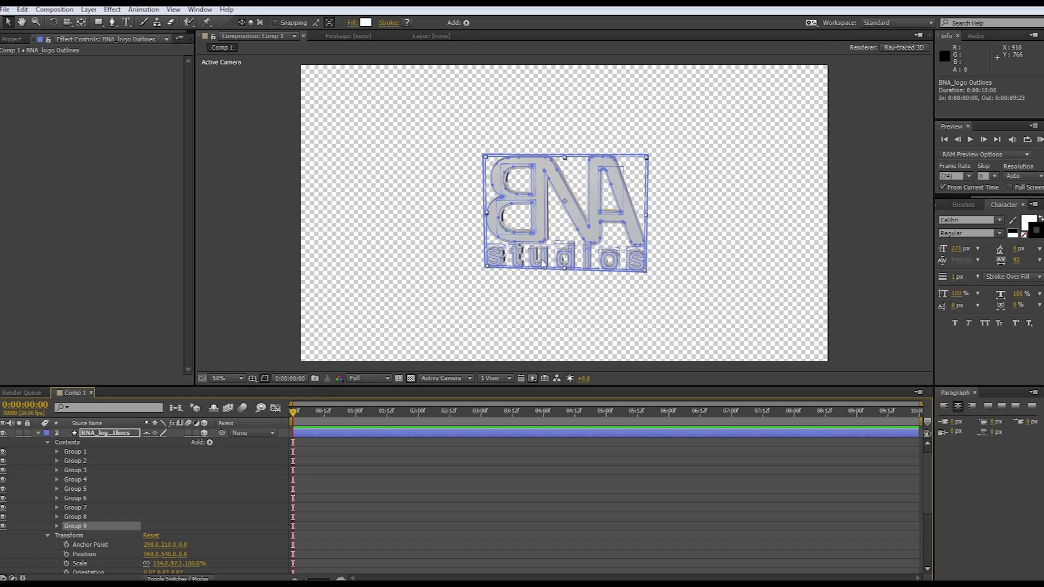
left_click(76, 462)
left_click(72, 507)
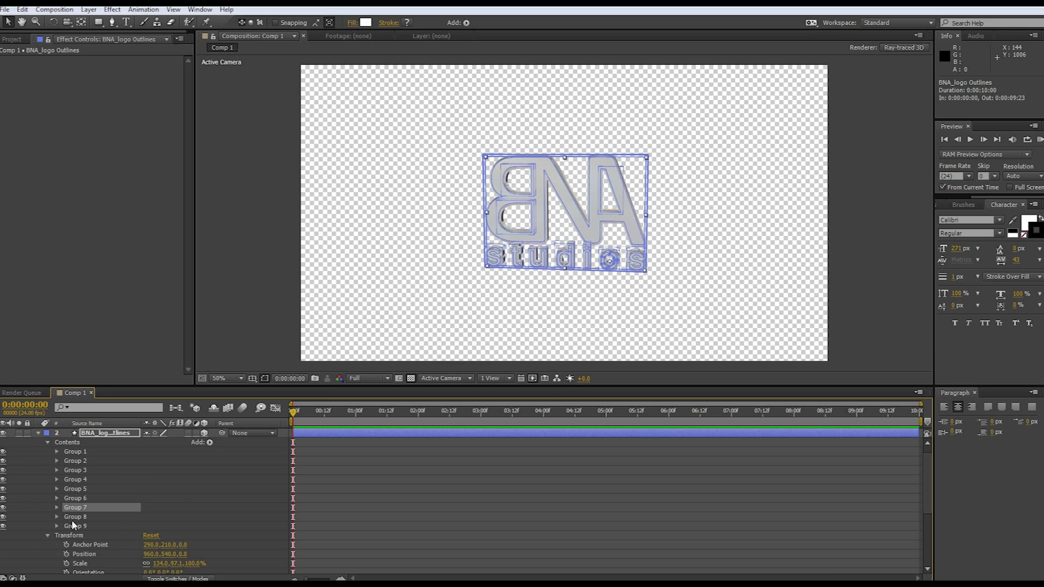
left_click(74, 525)
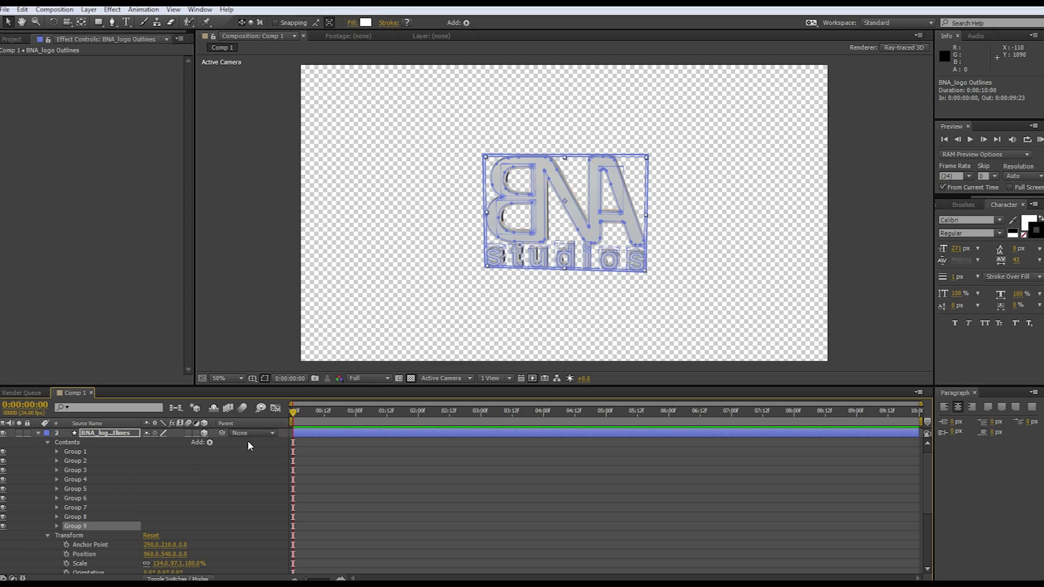
left_click(210, 443)
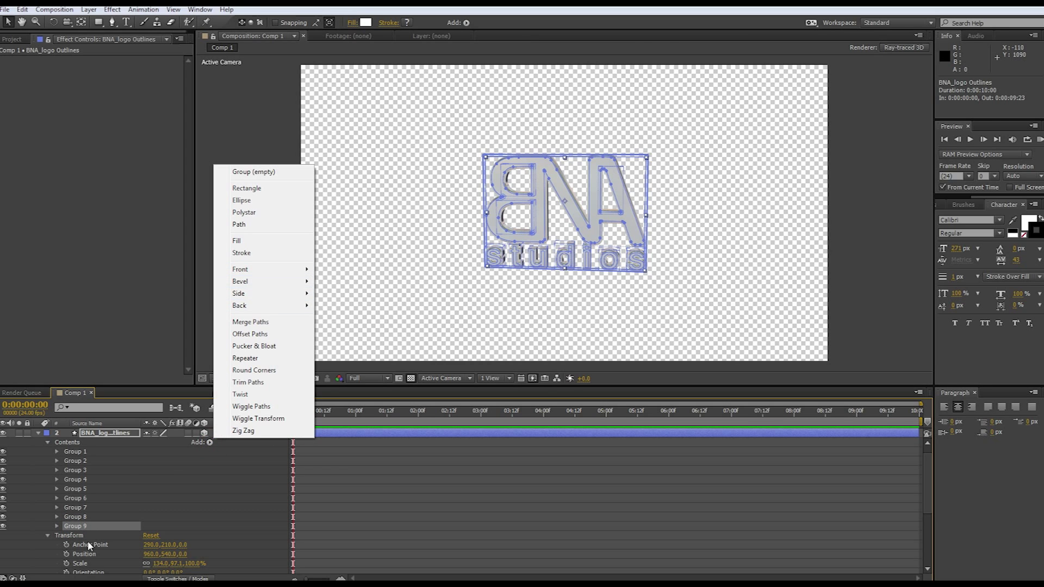
- Add a Pucker & Bloat operation to Group 9 holding the BNA letters
mouse_move(271, 282)
left_click(266, 347)
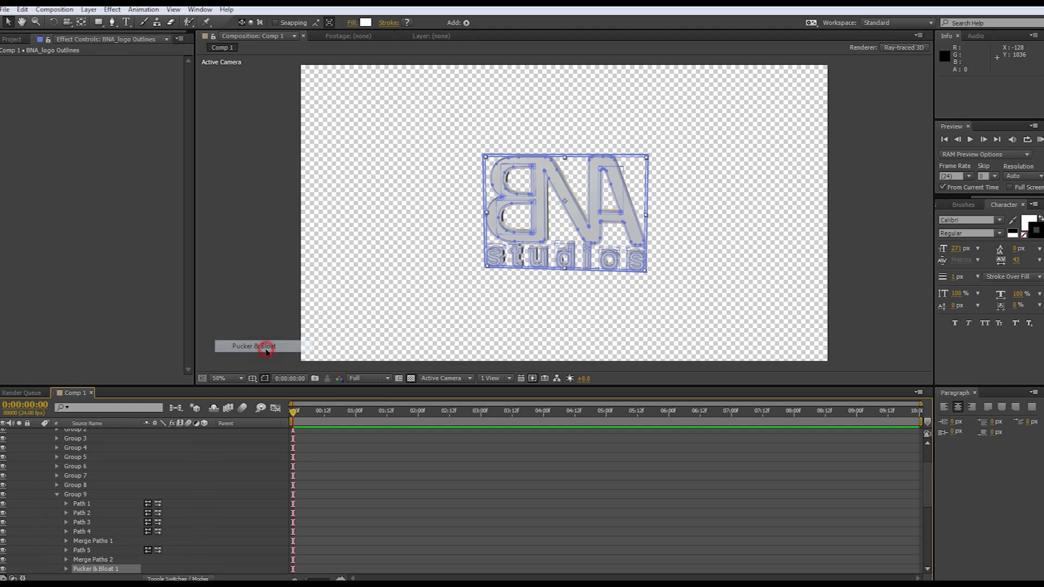
left_click(451, 456)
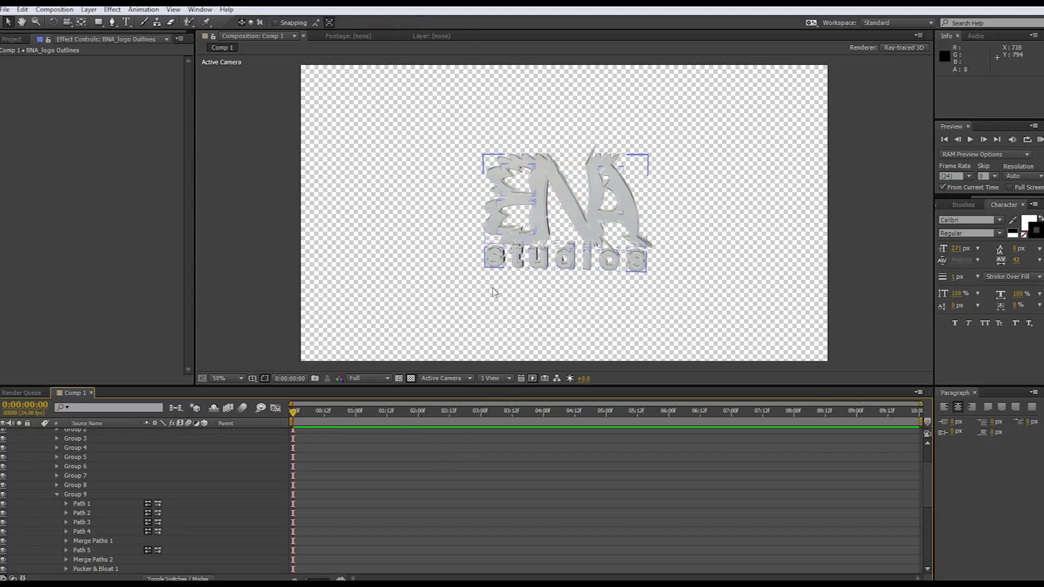
- Check each of Groups 1–9 in turn, then deselect to preview the spiky logo
left_click(72, 494)
left_click(75, 485)
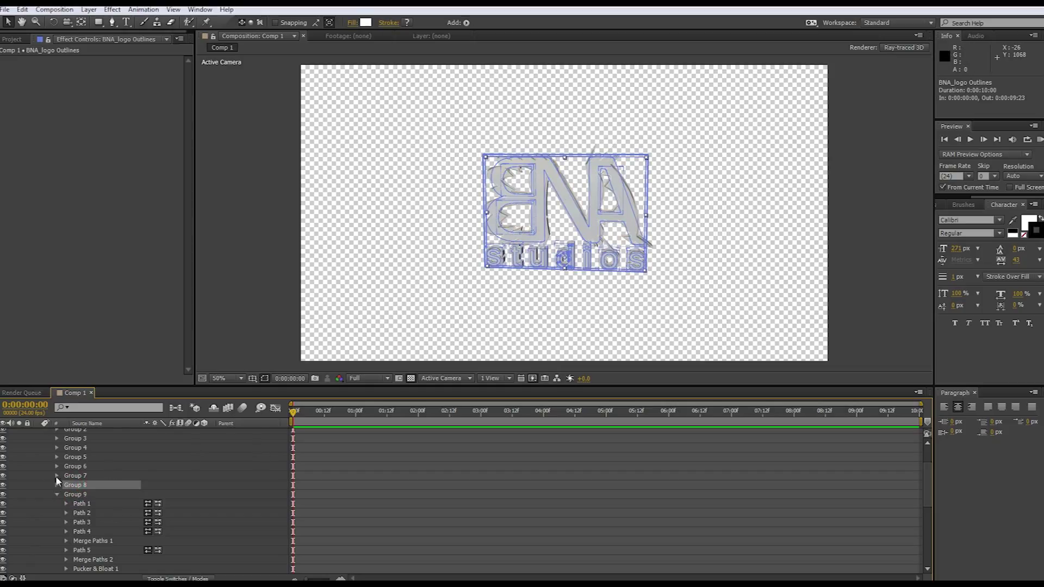
left_click(70, 476)
left_click(70, 467)
left_click(71, 456)
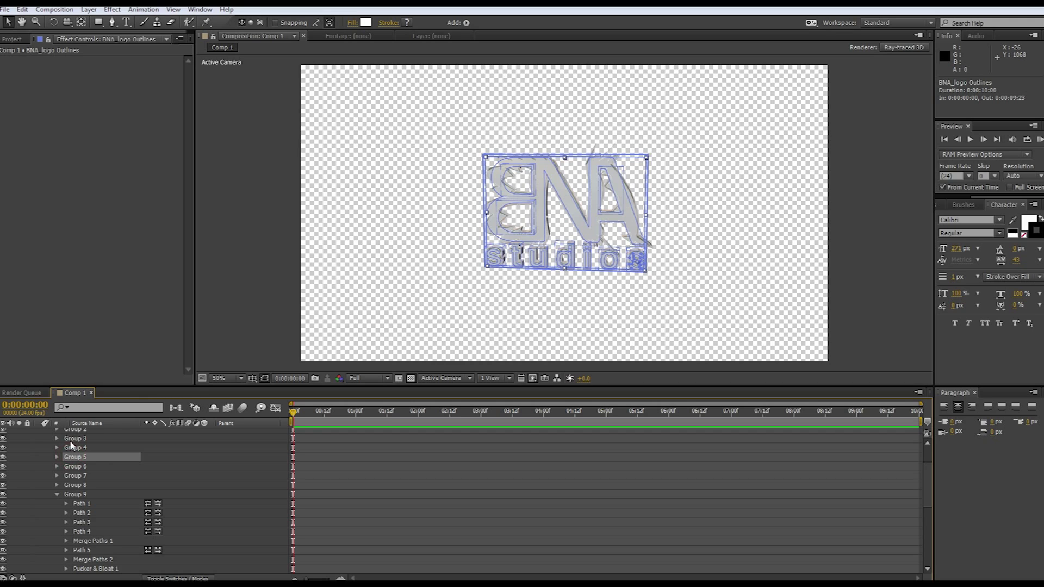
left_click(72, 446)
left_click(73, 439)
scroll(131, 520, "up", 3)
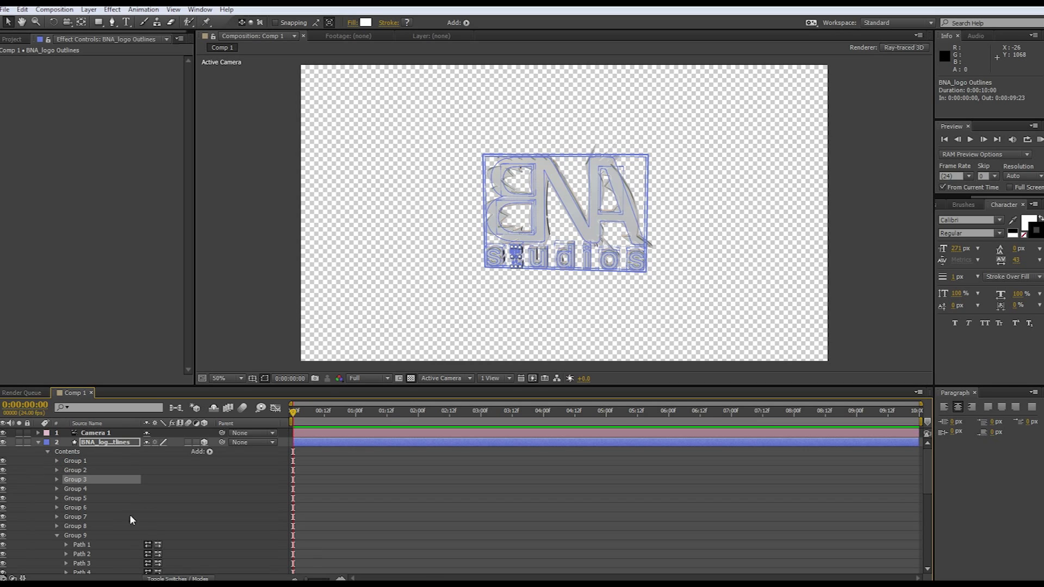
left_click(77, 471)
left_click(75, 461)
left_click(81, 482)
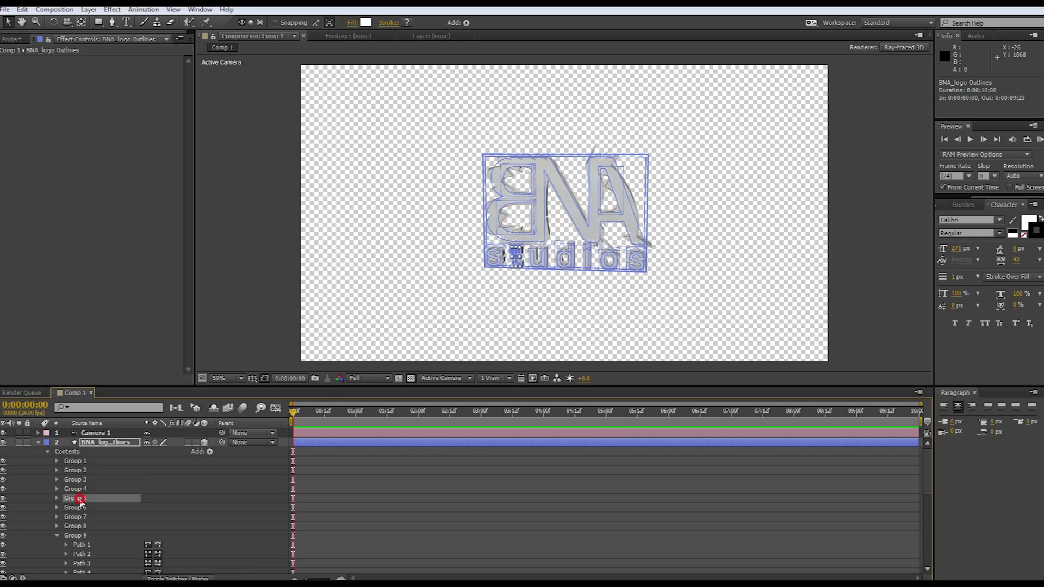
left_click(79, 506)
left_click(80, 461)
left_click(81, 470)
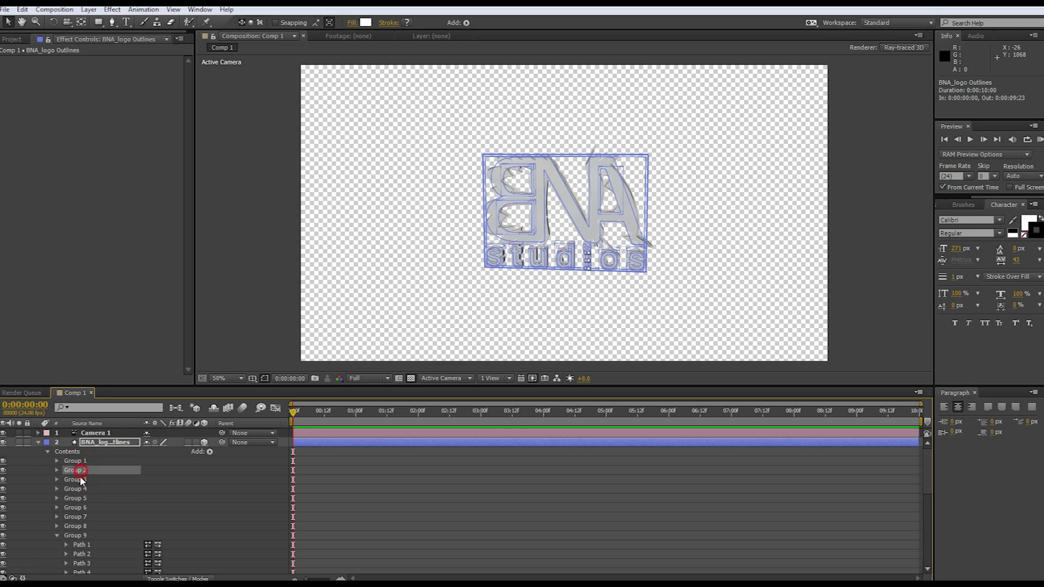
left_click(81, 479)
left_click(78, 489)
left_click(76, 507)
left_click(78, 488)
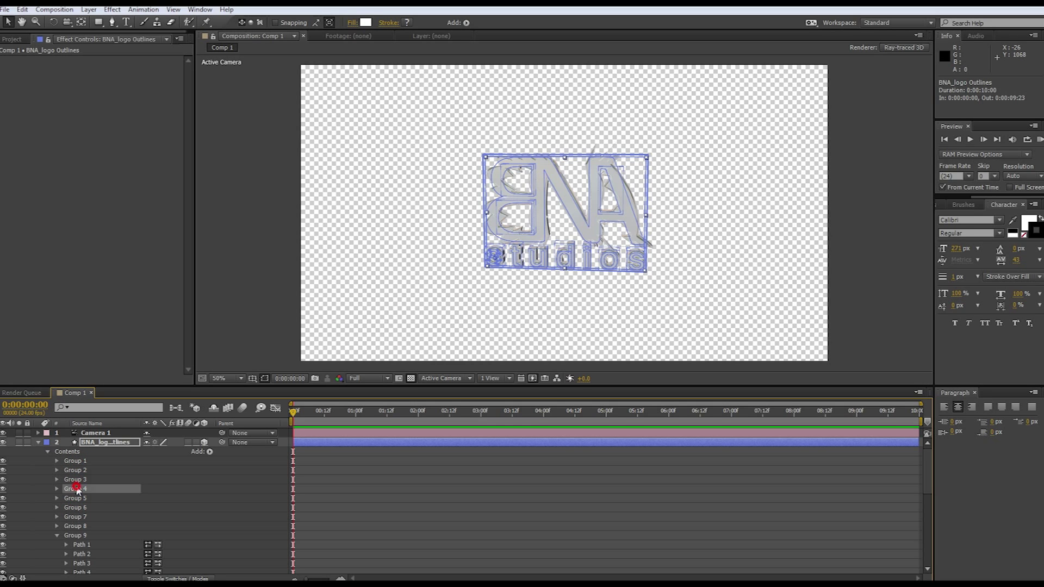
left_click(82, 460)
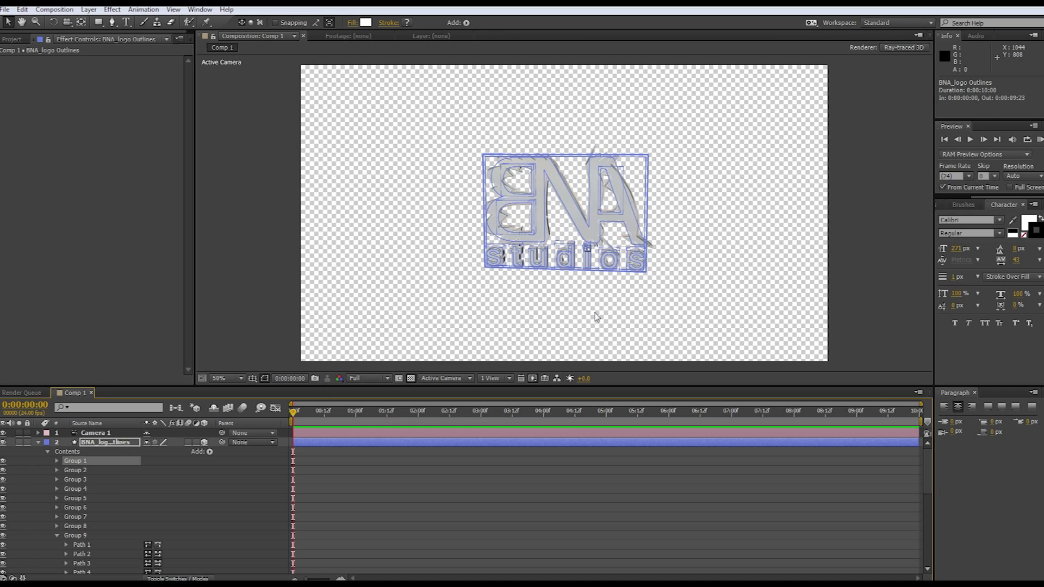
left_click(641, 496)
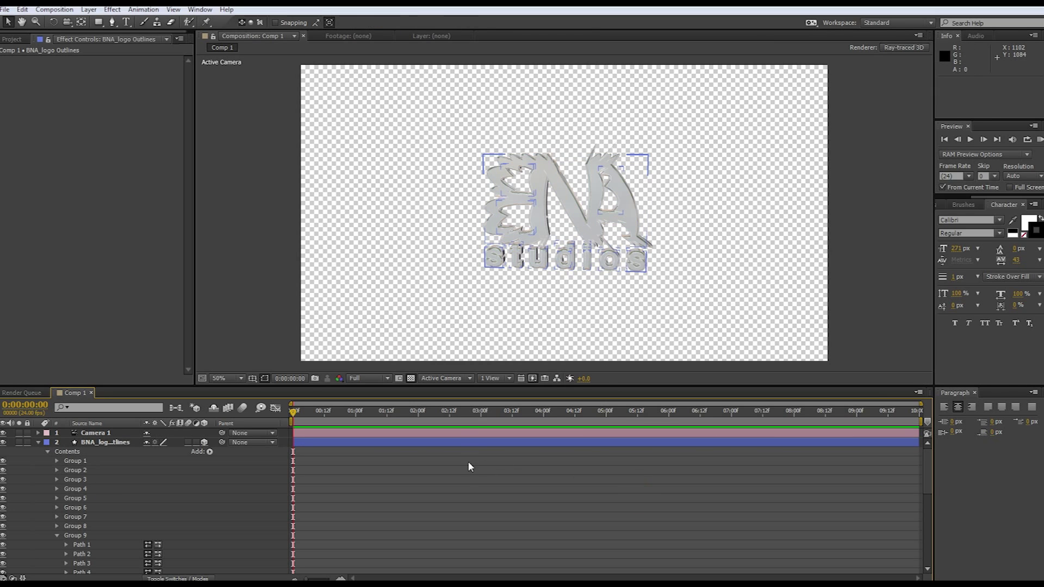
- Orbit Camera 1 around the spiky BNA logo until it turns edge-on
key("c")
left_click_drag(500, 309, 578, 310)
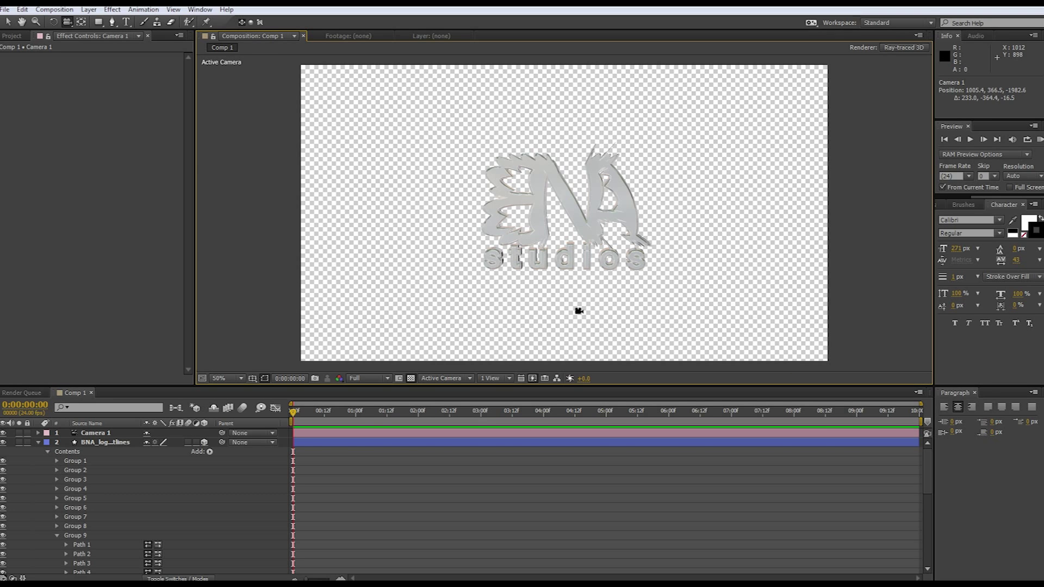
mouse_move(544, 285)
left_mouse_down()
mouse_move(643, 282)
mouse_move(547, 286)
left_mouse_up()
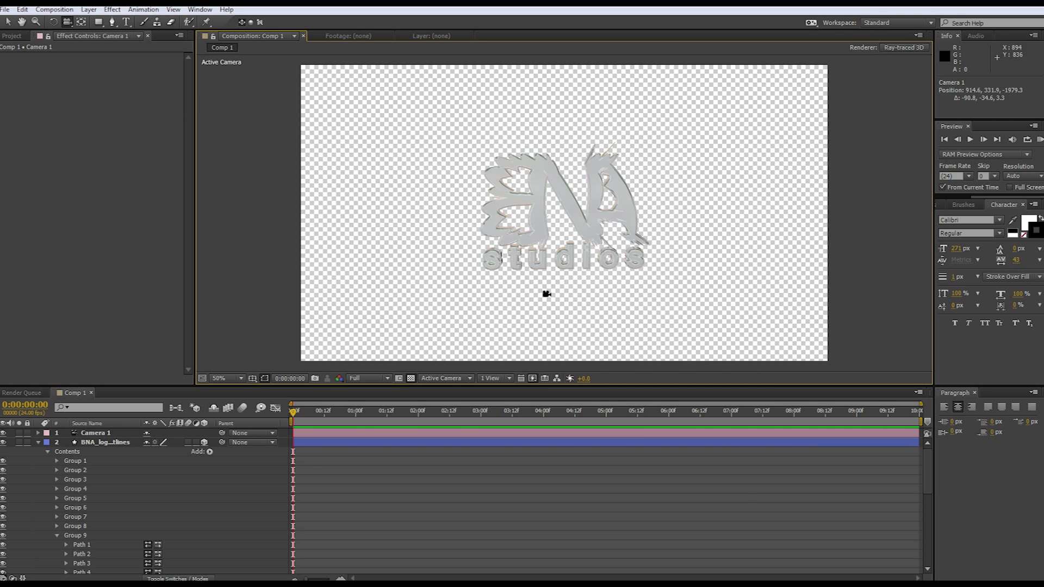